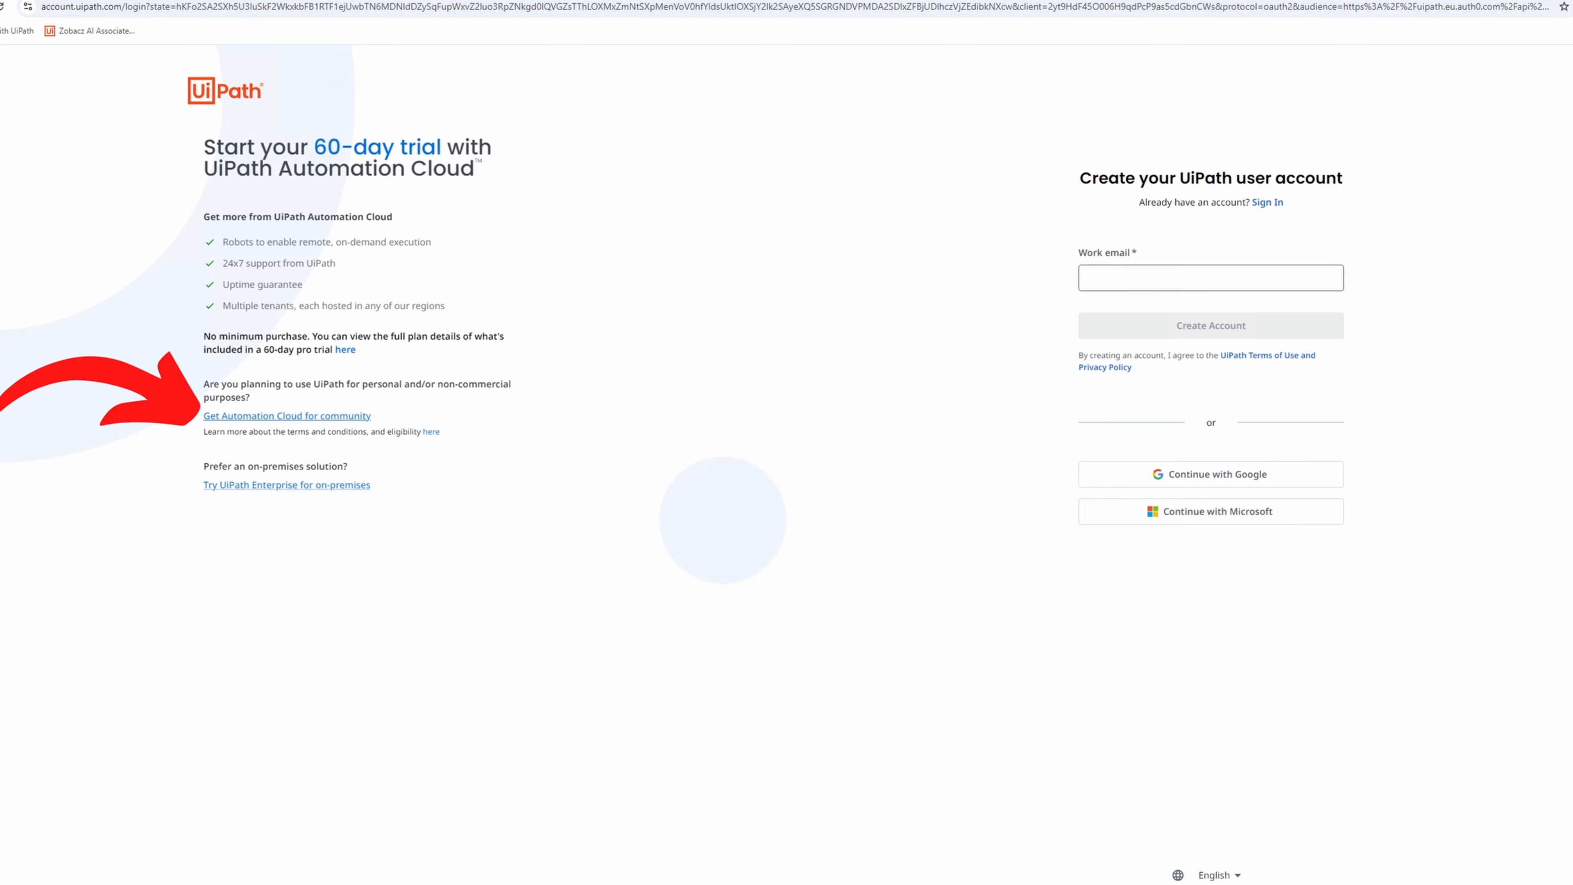
# - Sign up for the Automation Cloud community plan with the account email and password, without saving the password in the browser
pyautogui.click(287, 416)
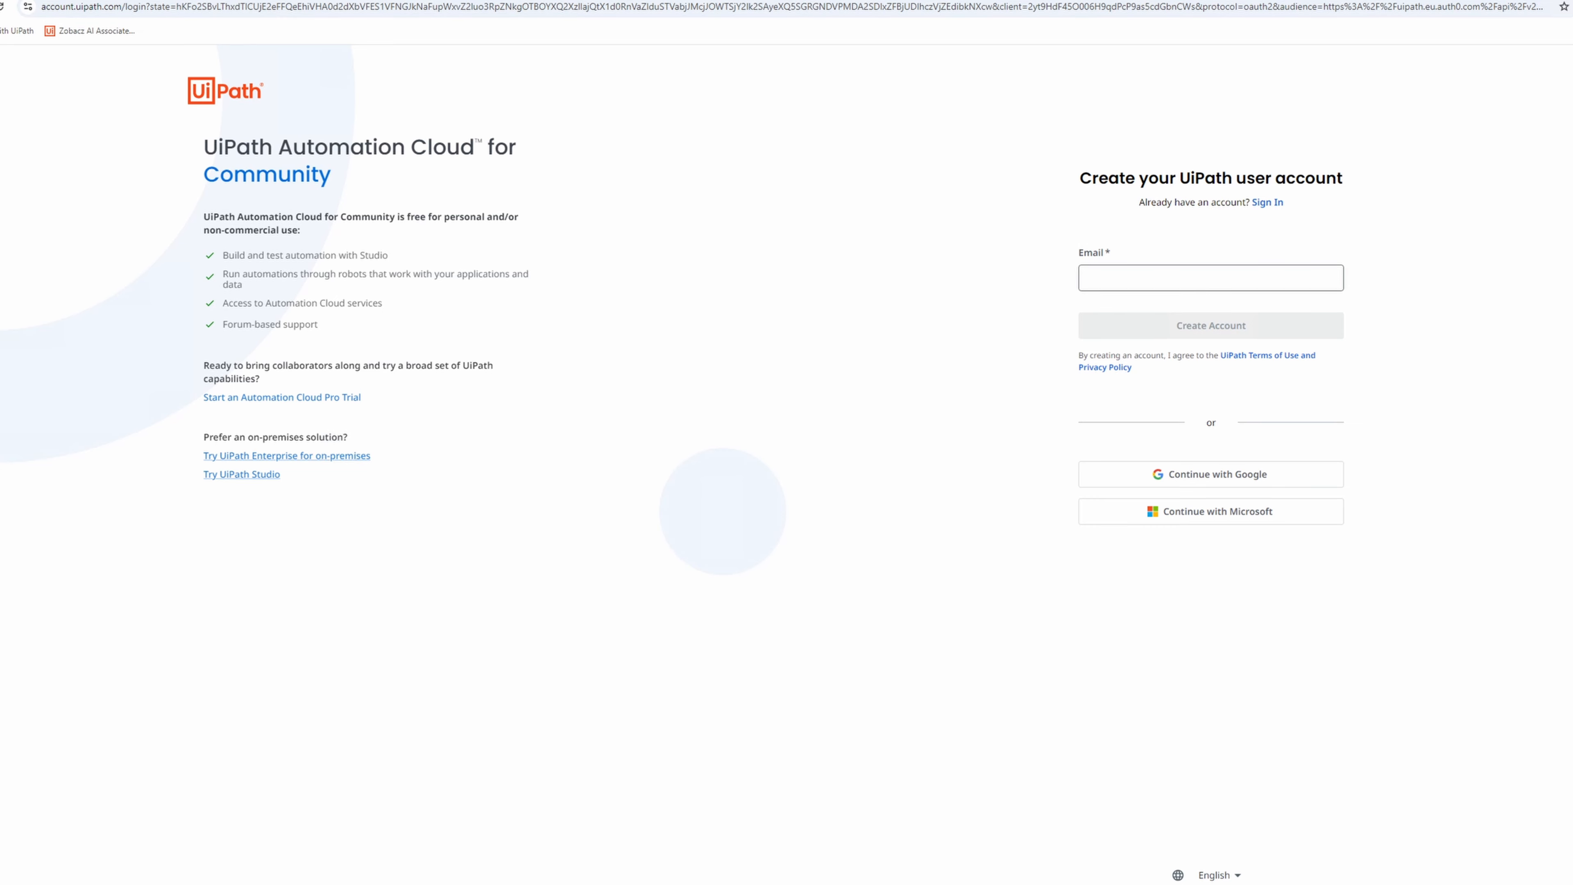
pyautogui.click(1211, 277)
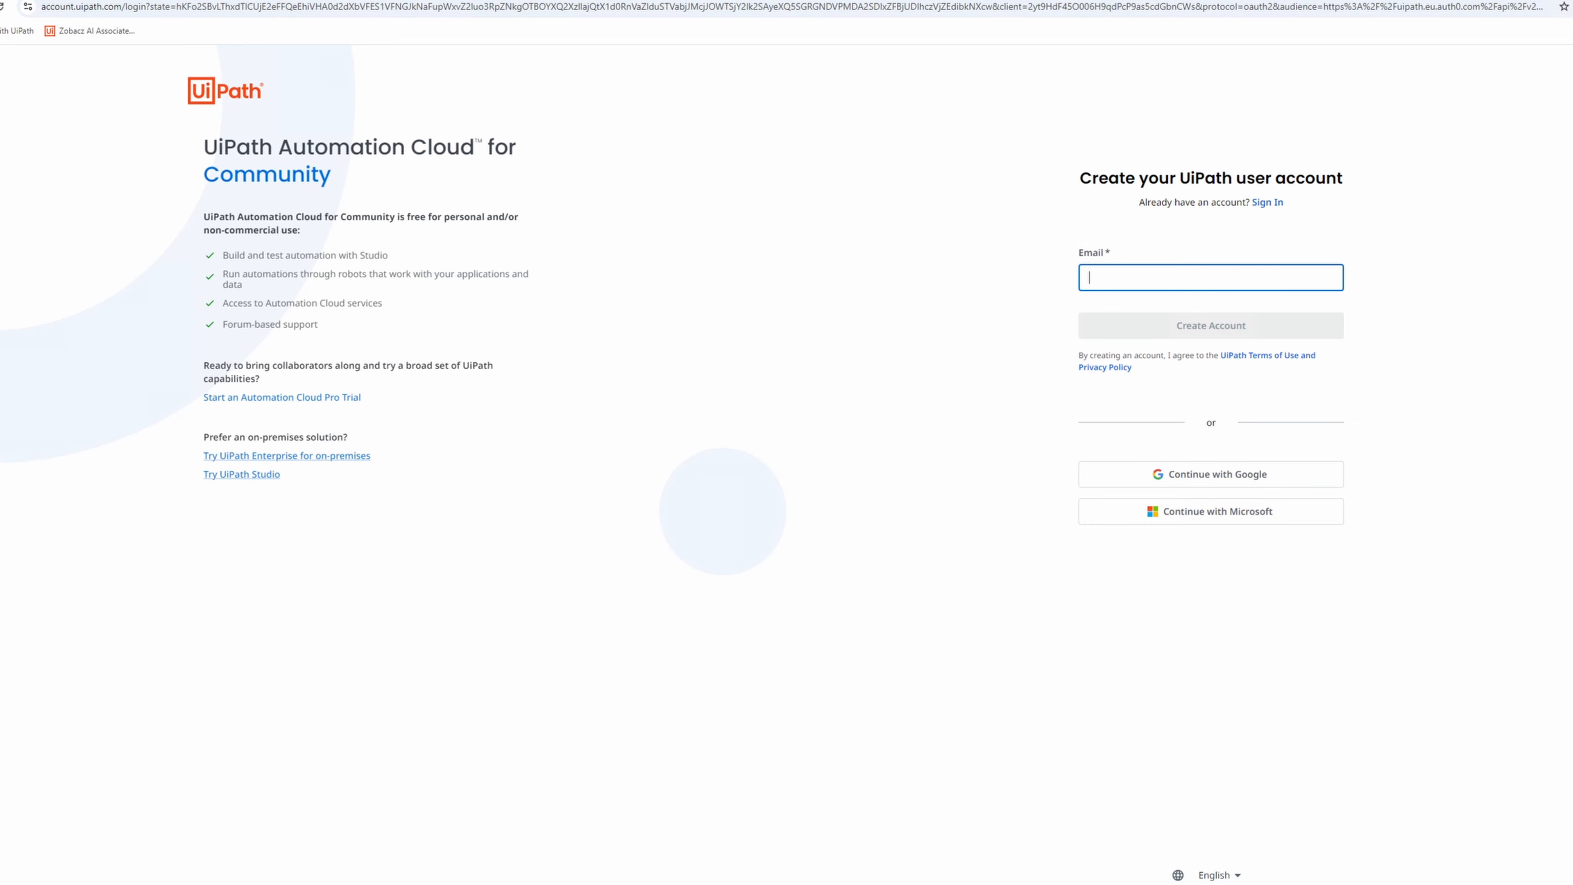
pyautogui.hotkey('ctrl', 'v')
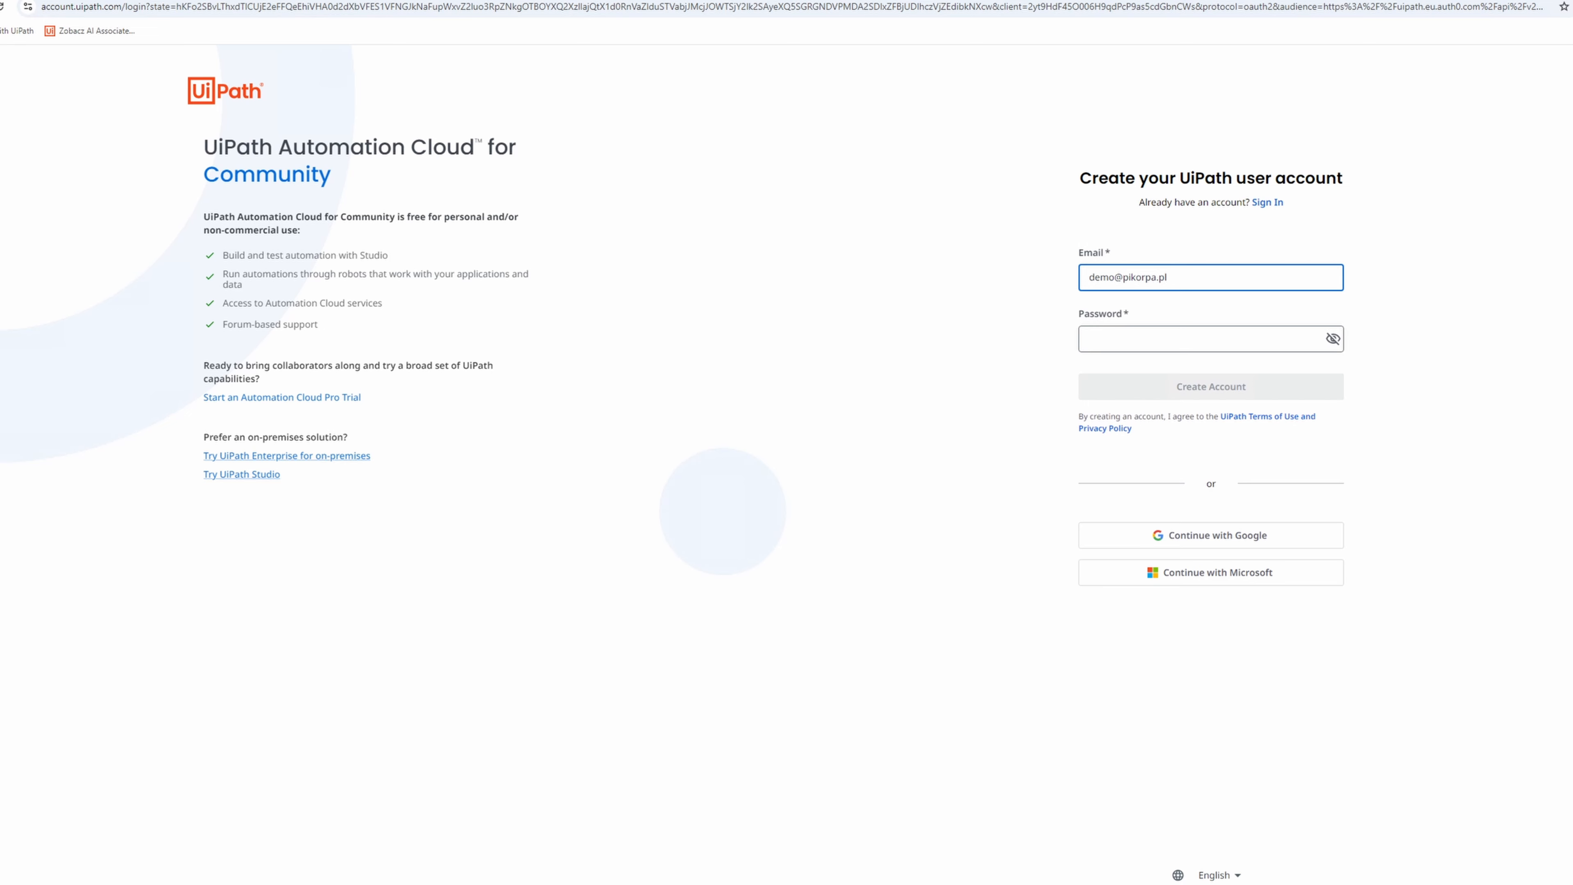
pyautogui.press('Tab')
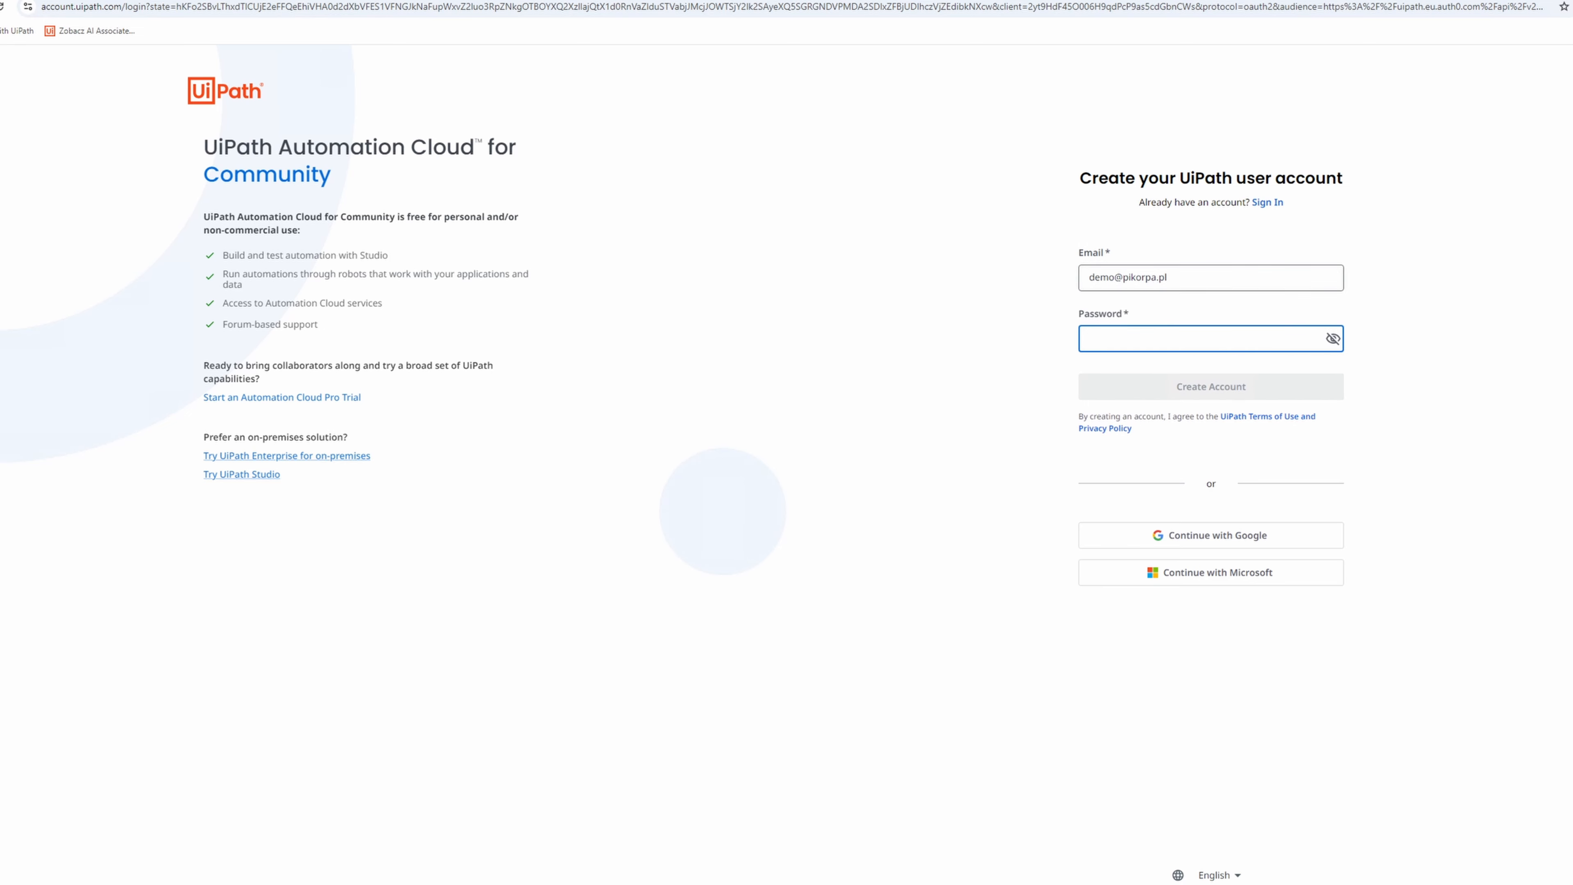
pyautogui.write('•••••')
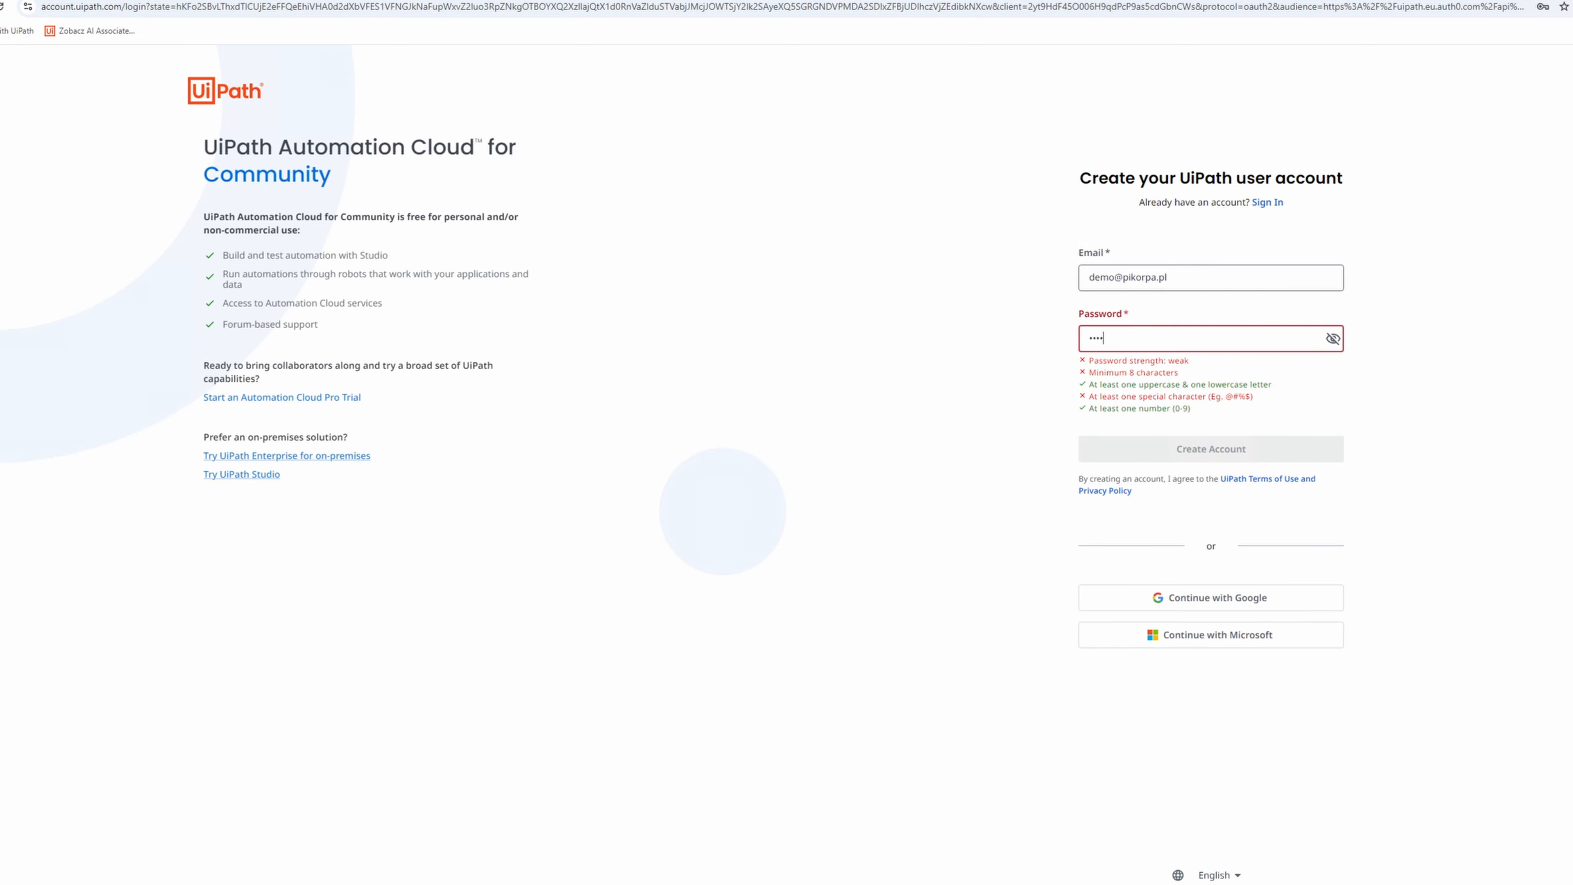
pyautogui.write('••••')
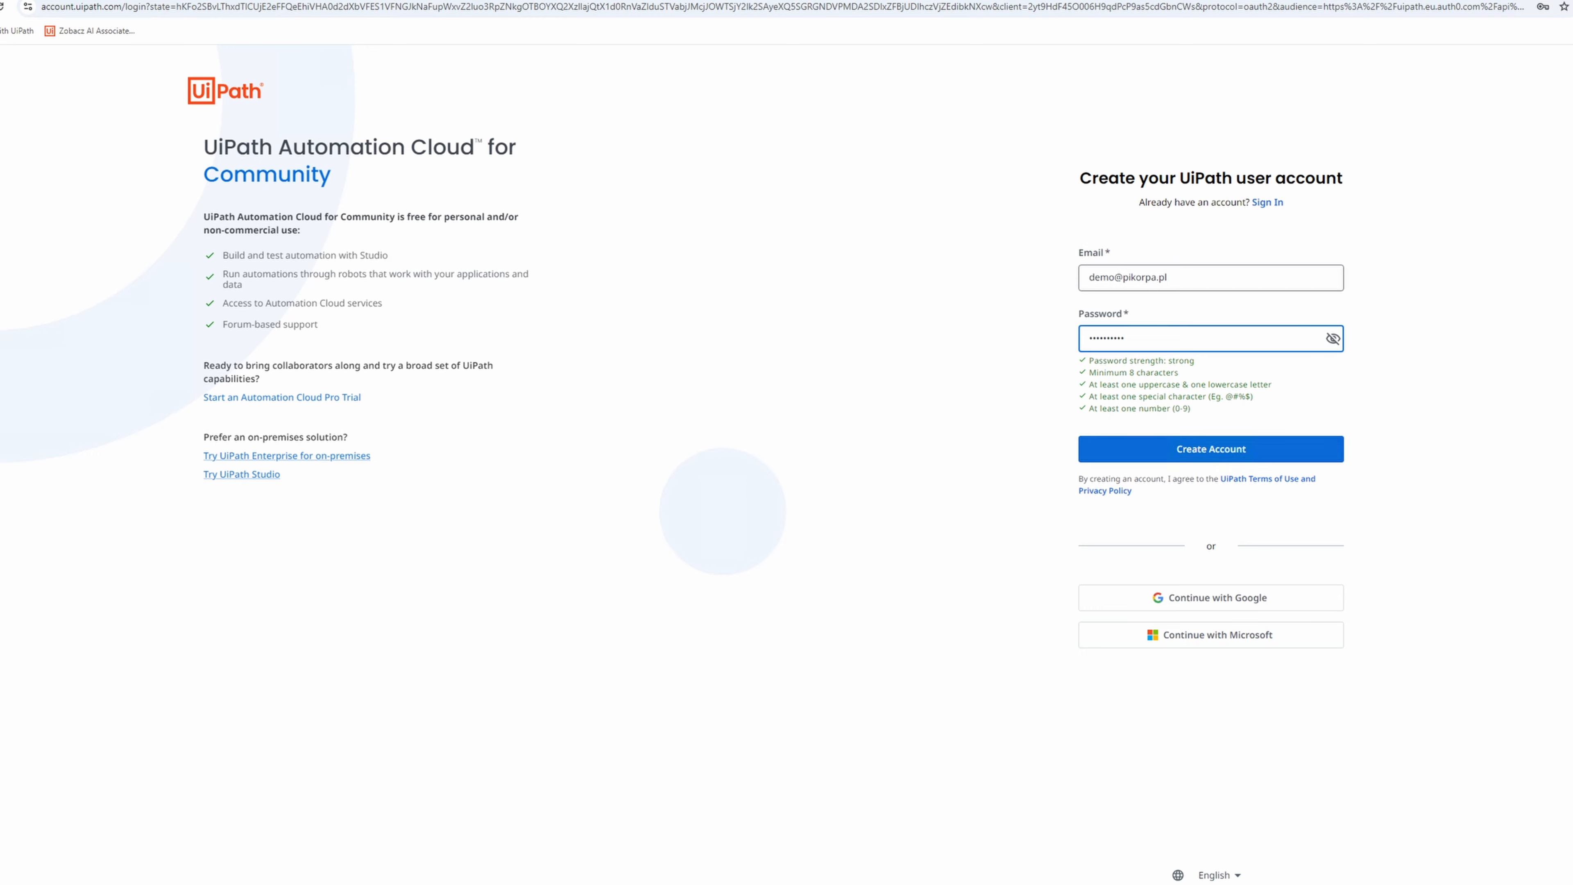
pyautogui.click(1209, 448)
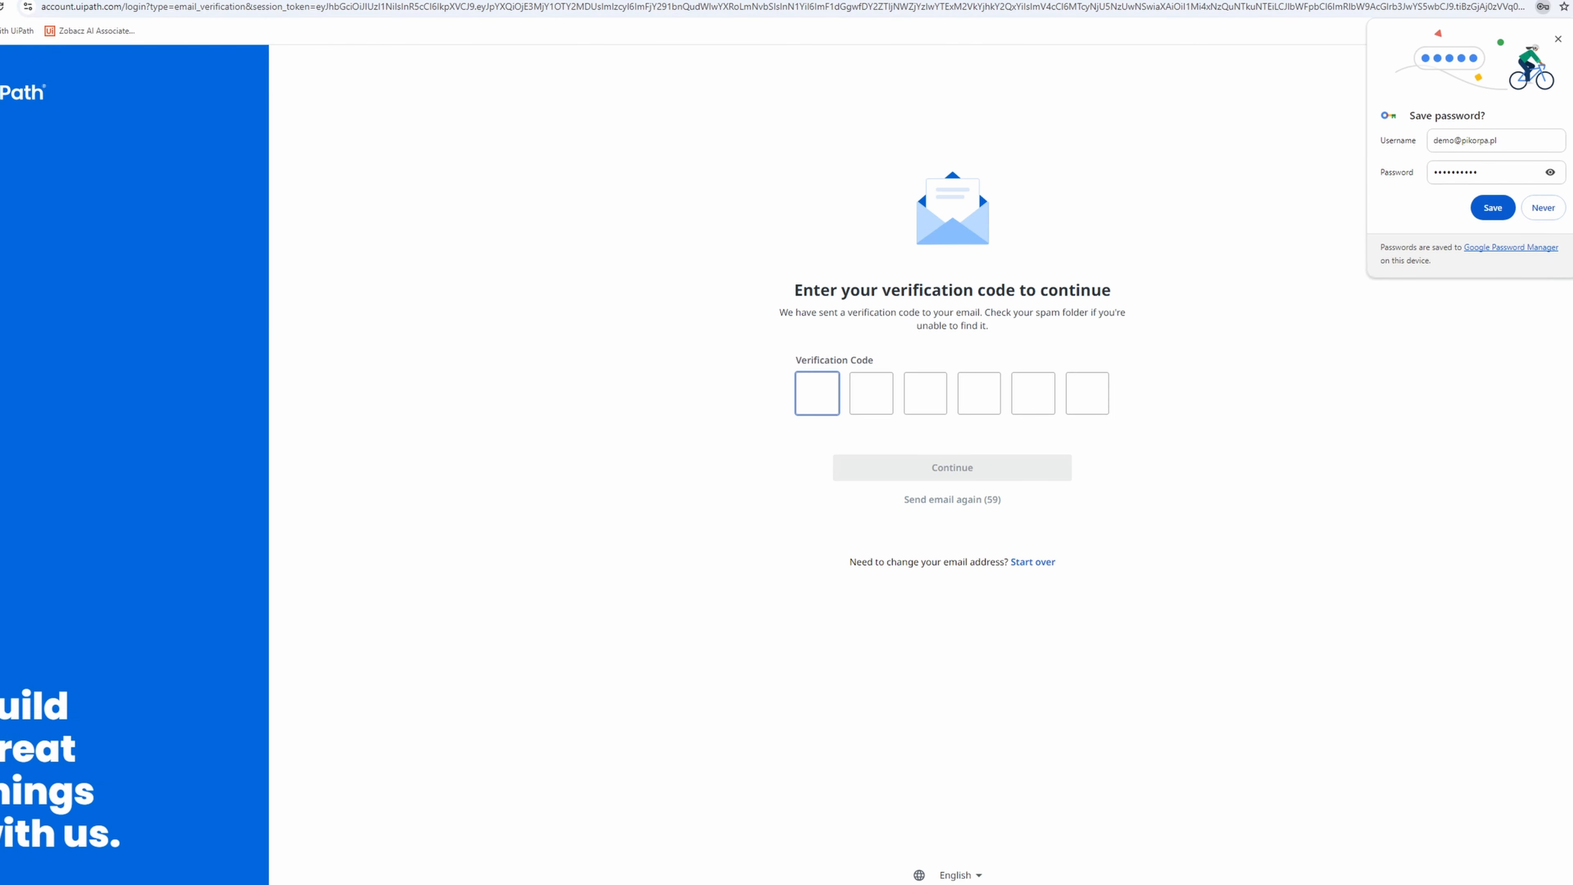
pyautogui.click(1559, 39)
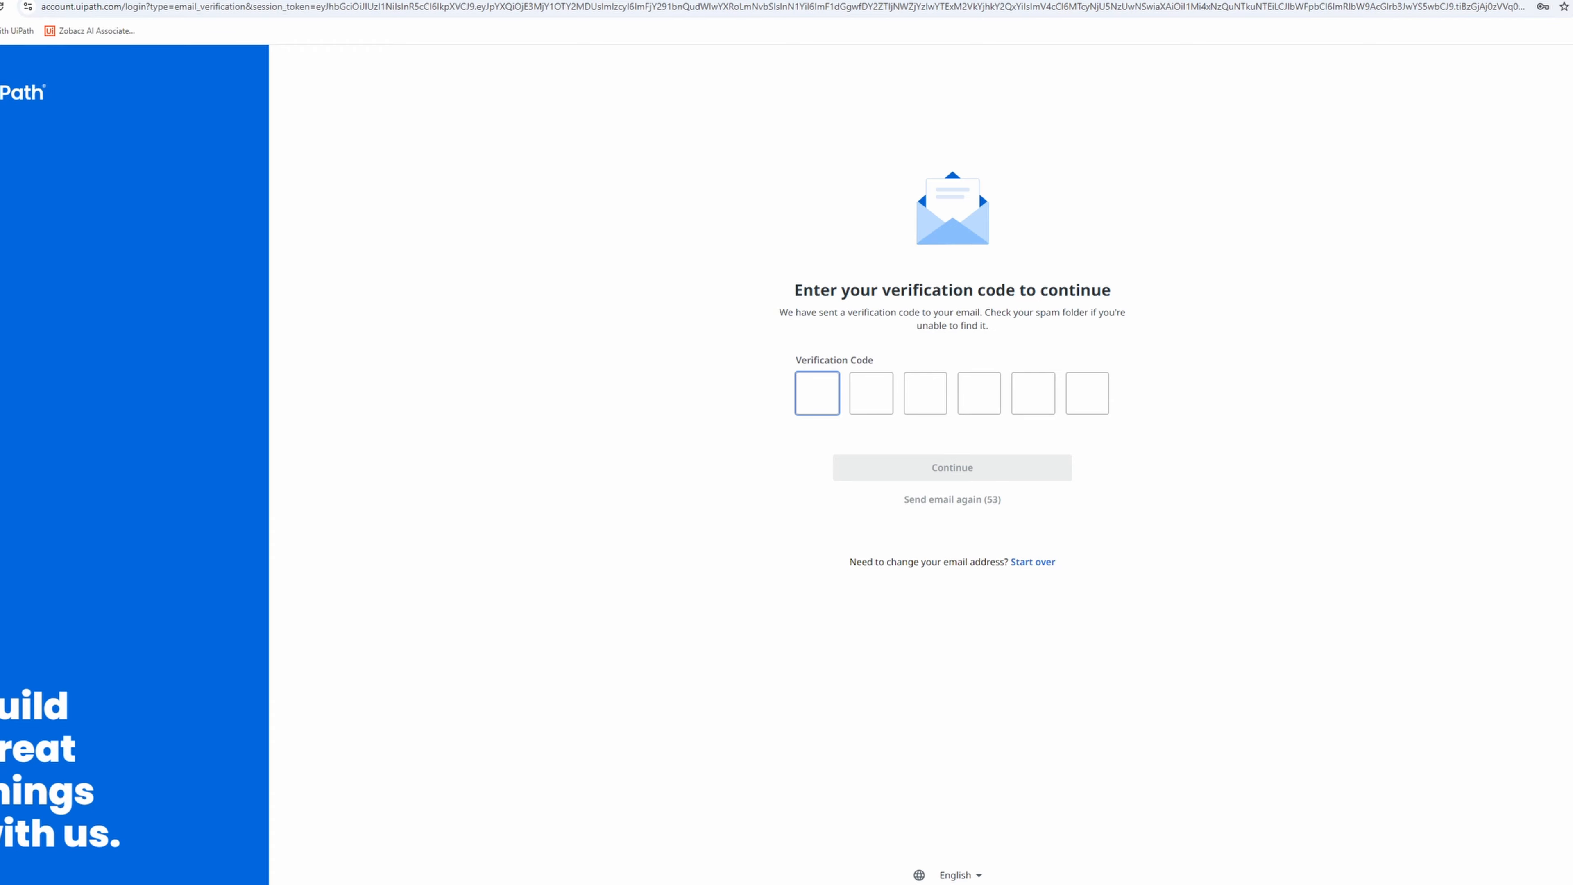
# - Copy the verification code from the UiPath email in the webmail inbox and submit it on the sign-up page
pyautogui.hotkey('ctrl', 'Tab')
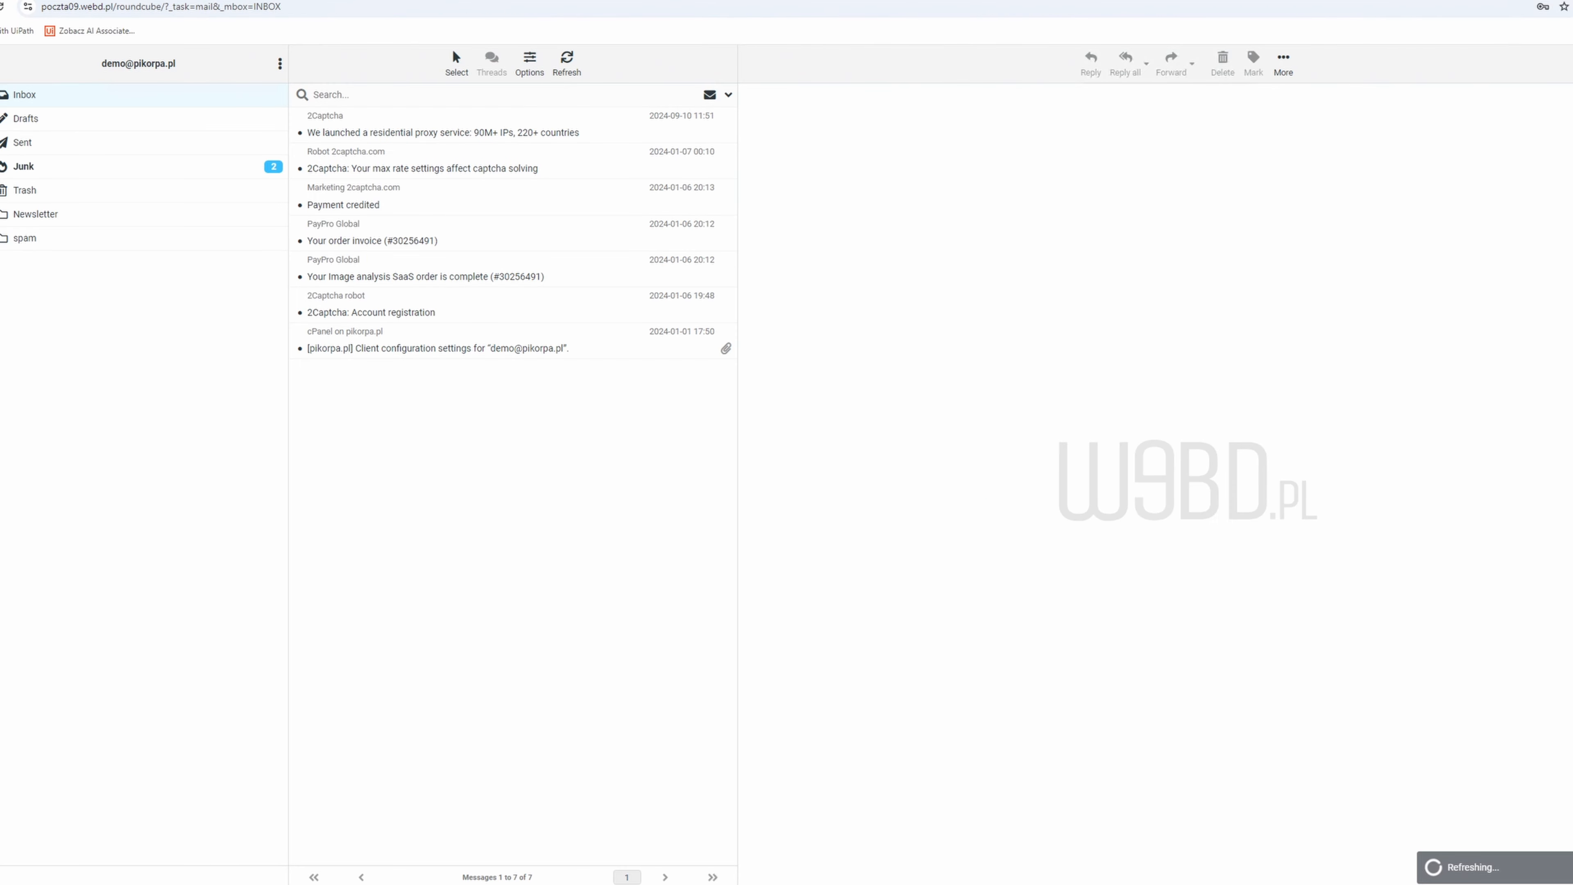
pyautogui.click(361, 131)
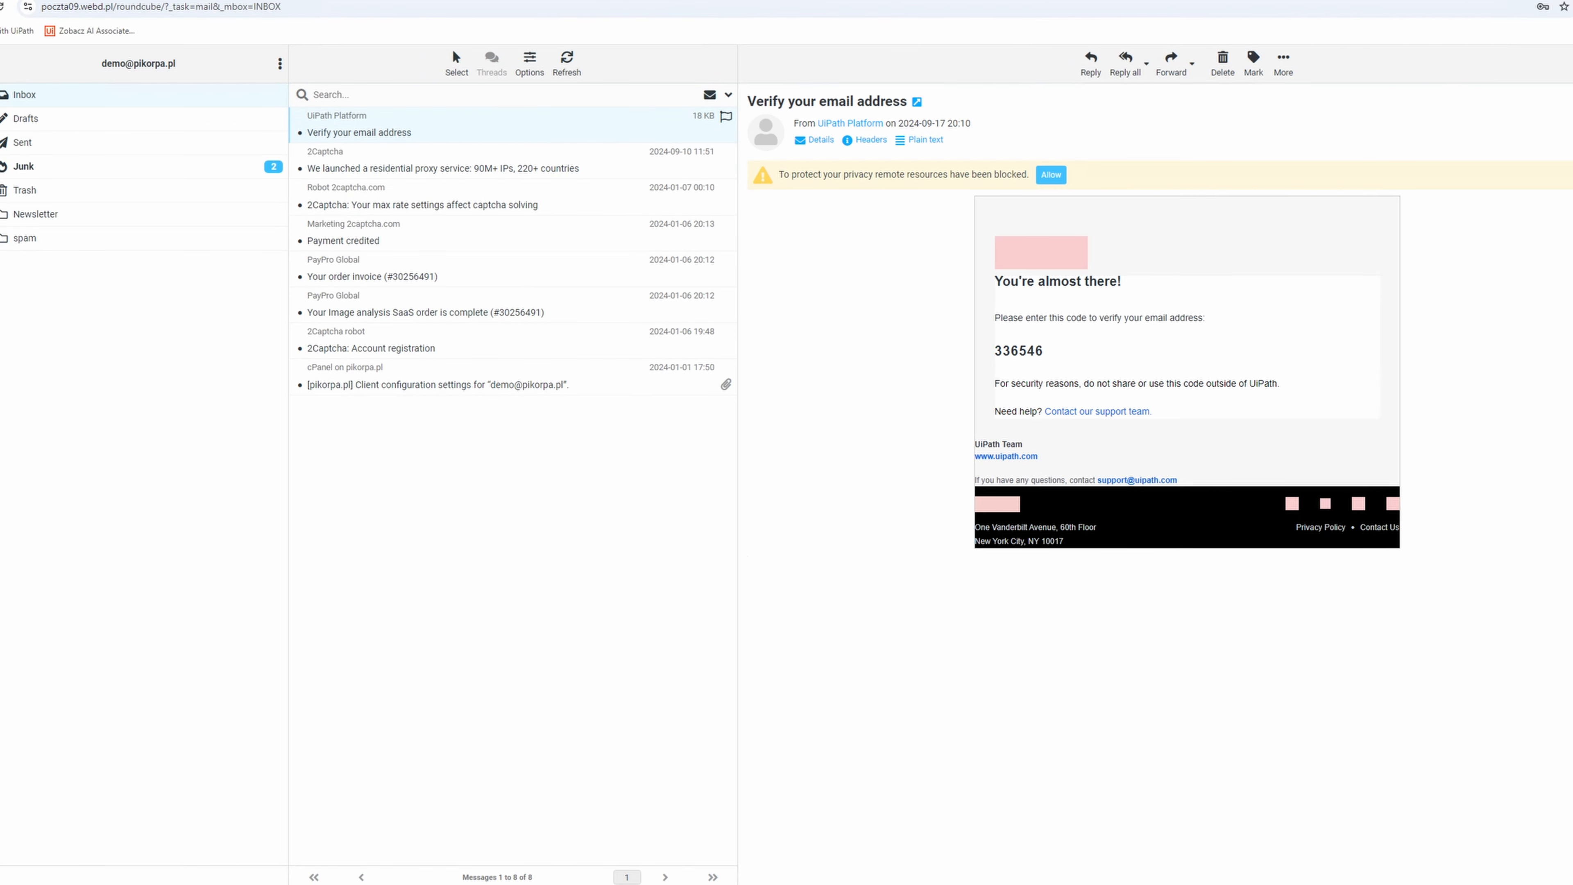
pyautogui.doubleClick(1019, 351)
pyautogui.hotkey('ctrl', 'c')
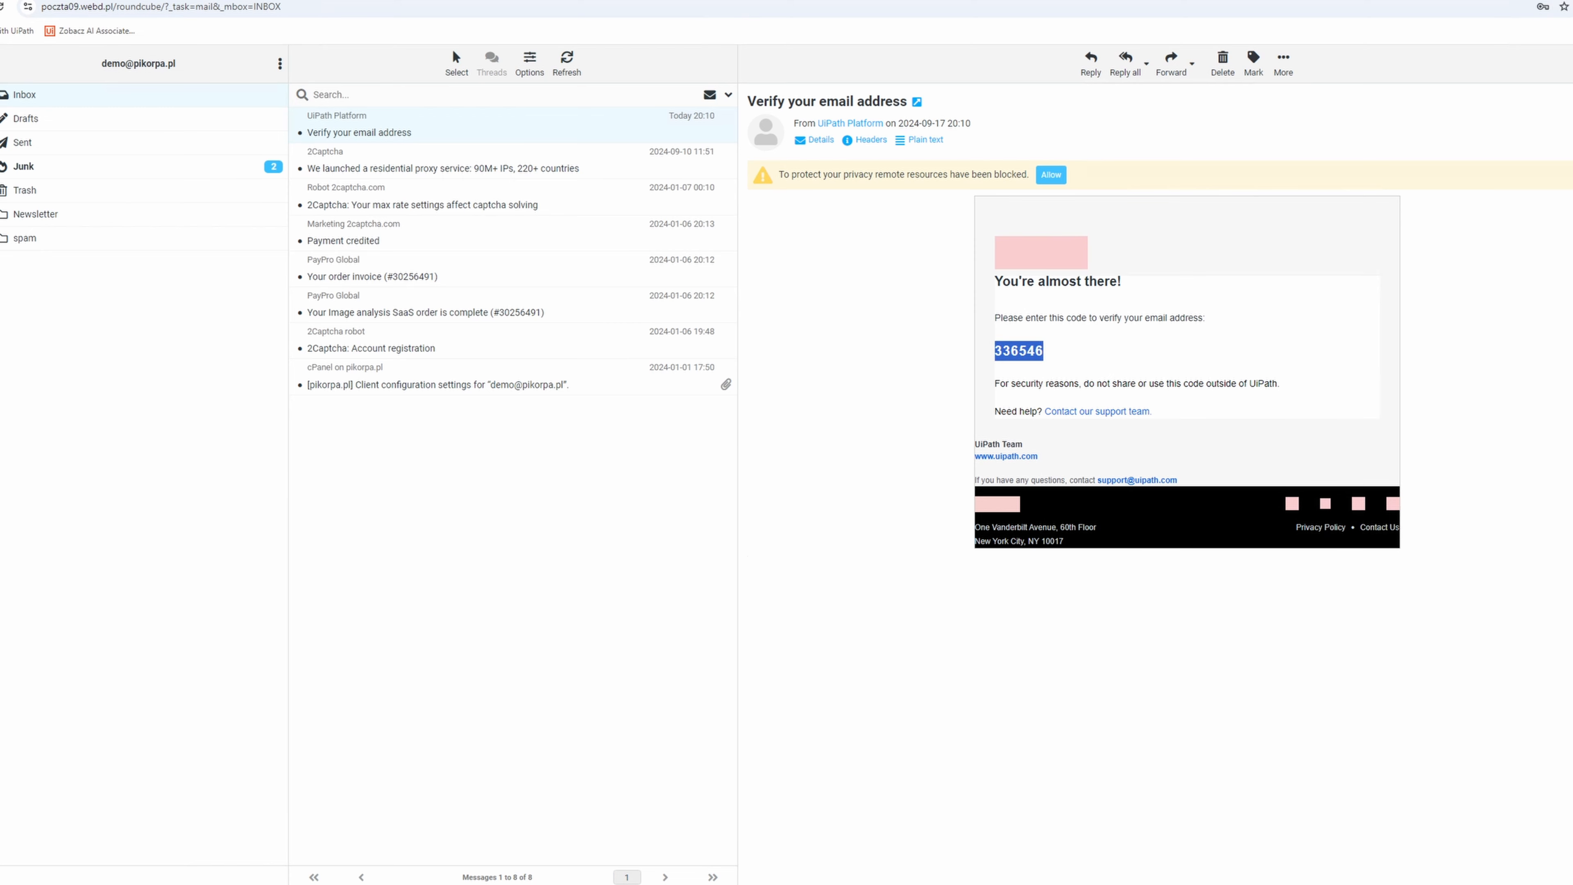
pyautogui.hotkey('ctrl', 'Tab')
pyautogui.hotkey('ctrl', 'v')
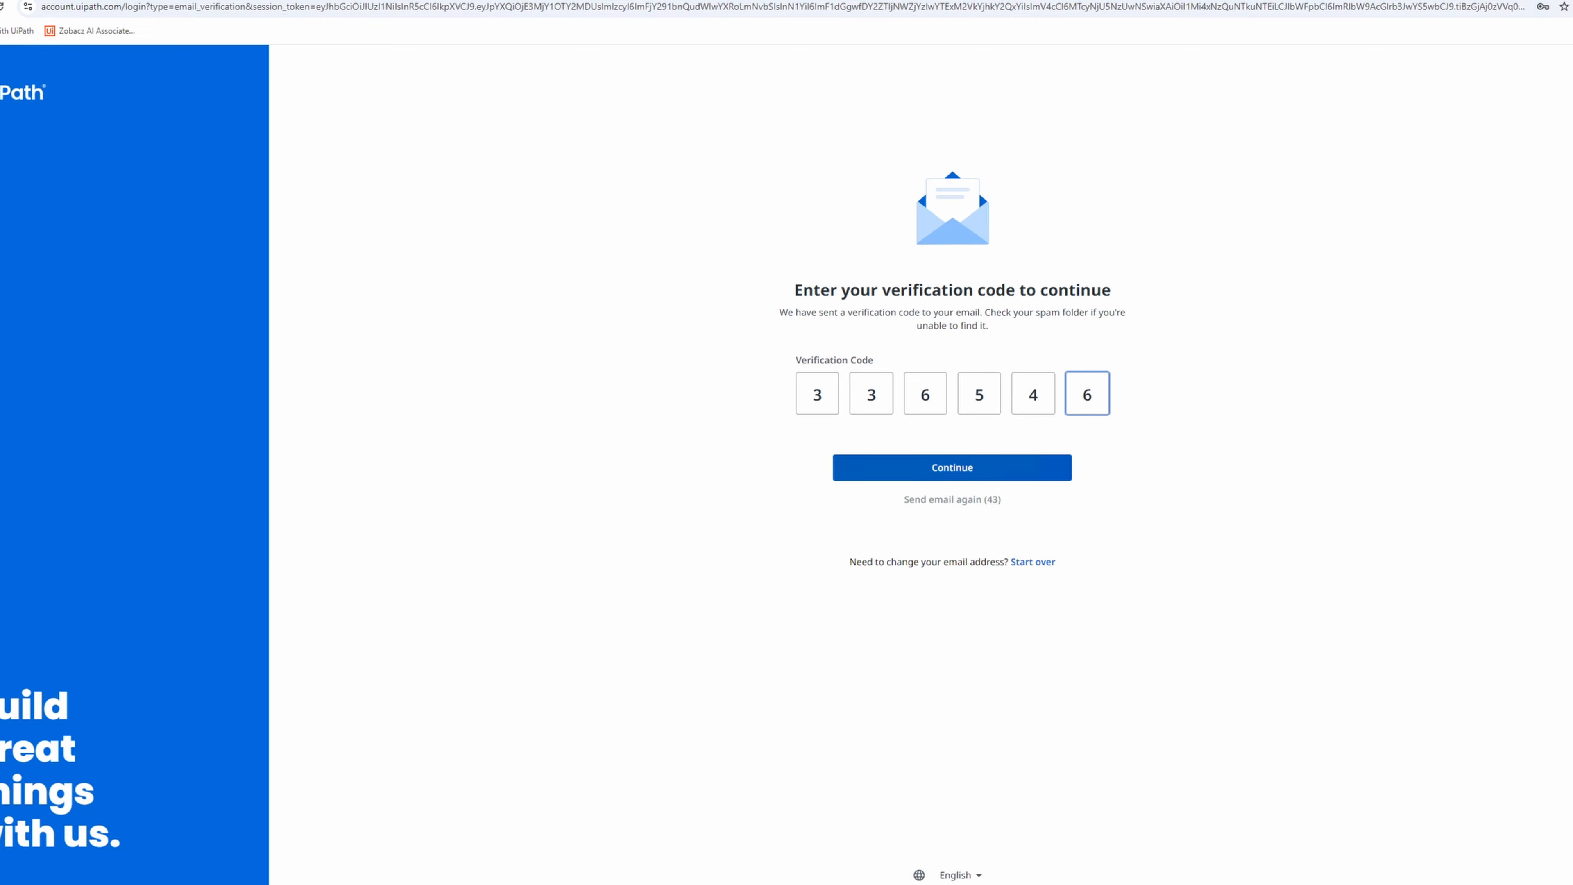
pyautogui.press('Return')
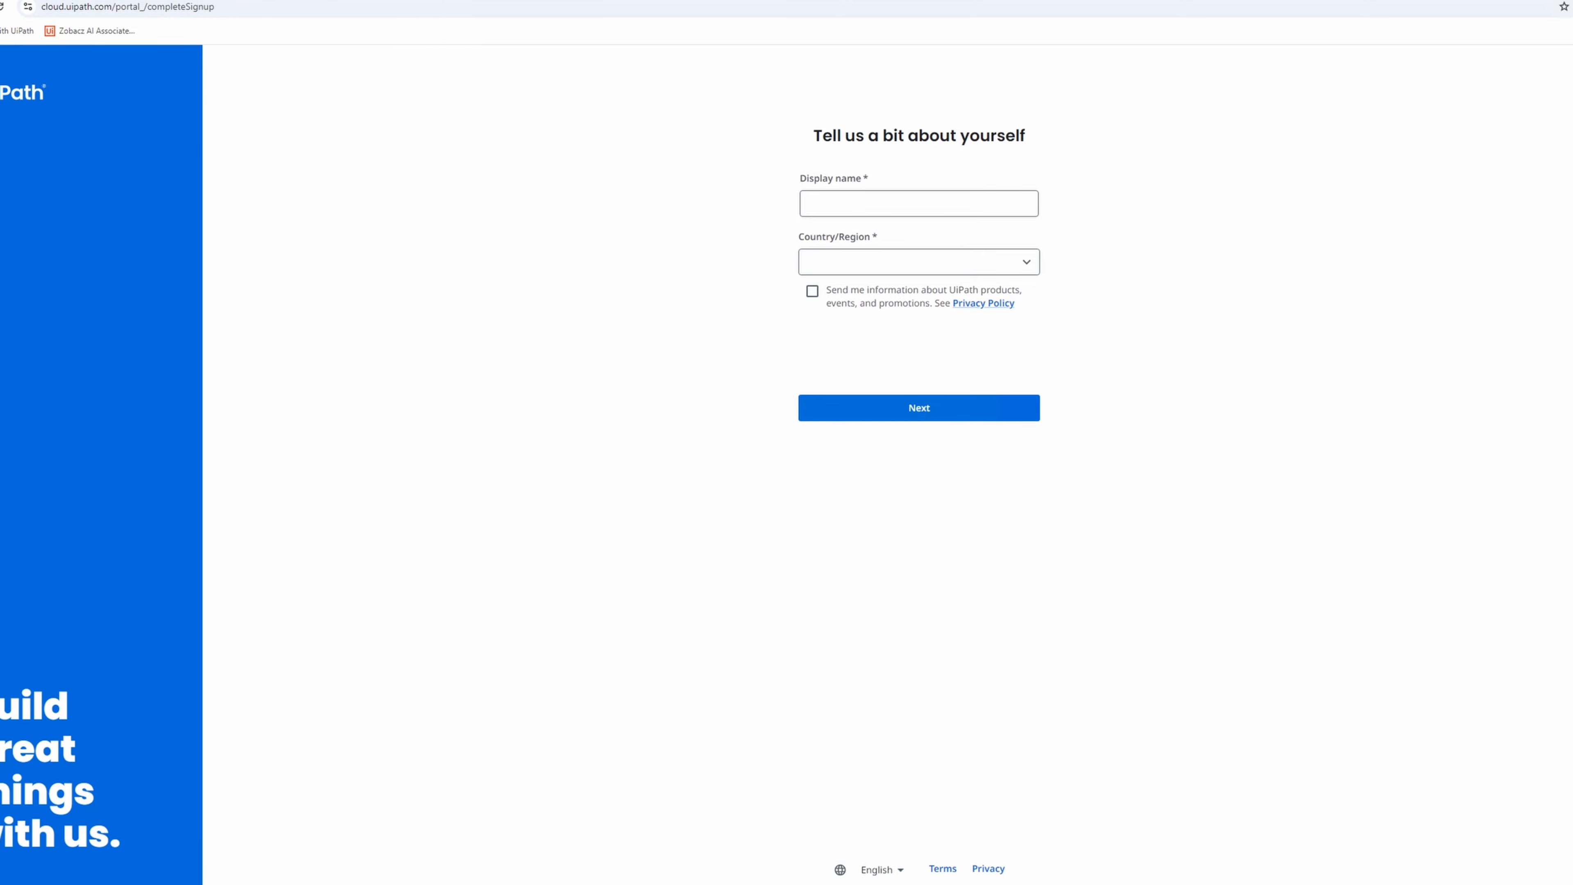
# - Complete the profile form with the display name and Poland as the country, and continue to the organization setup
pyautogui.click(920, 203)
pyautogui.write('pikorpa')
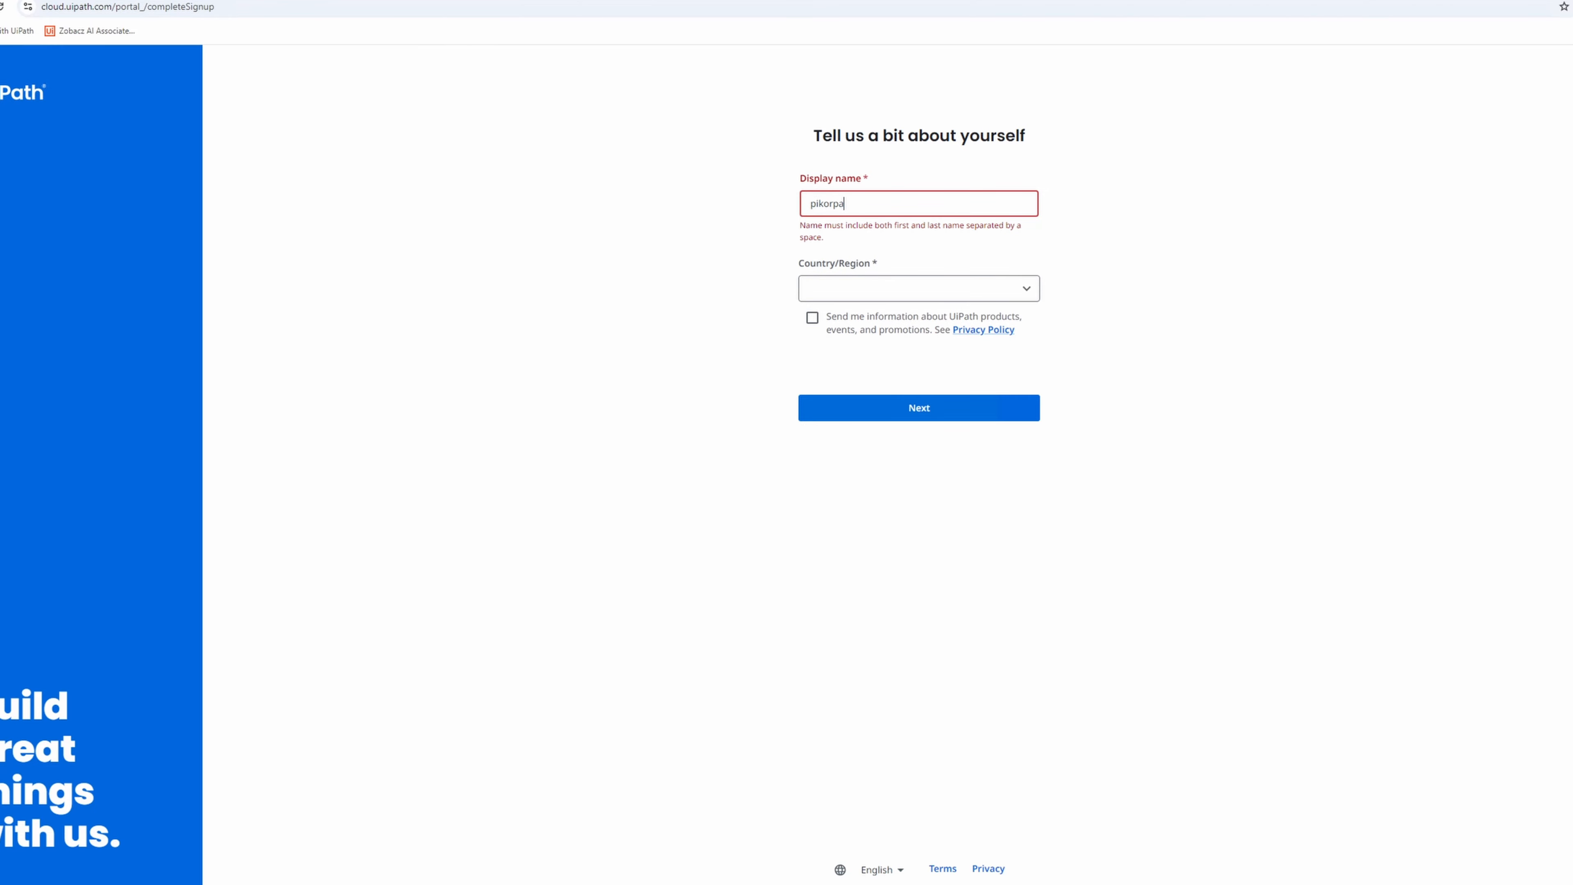
pyautogui.write(' demo')
pyautogui.press('Tab')
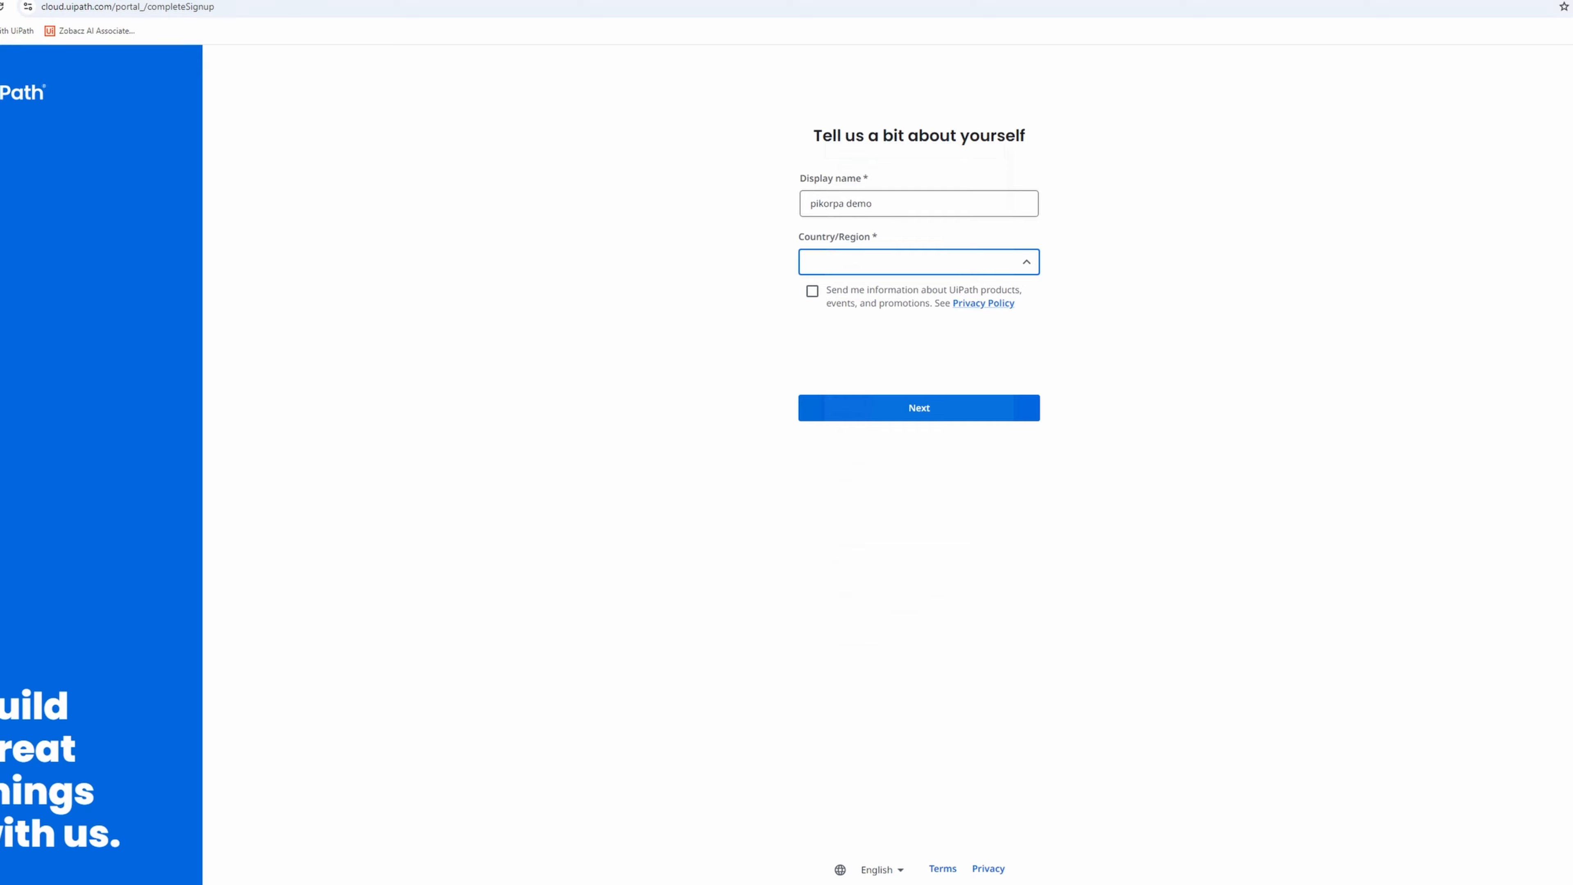
pyautogui.scroll(-9, 913, 448)
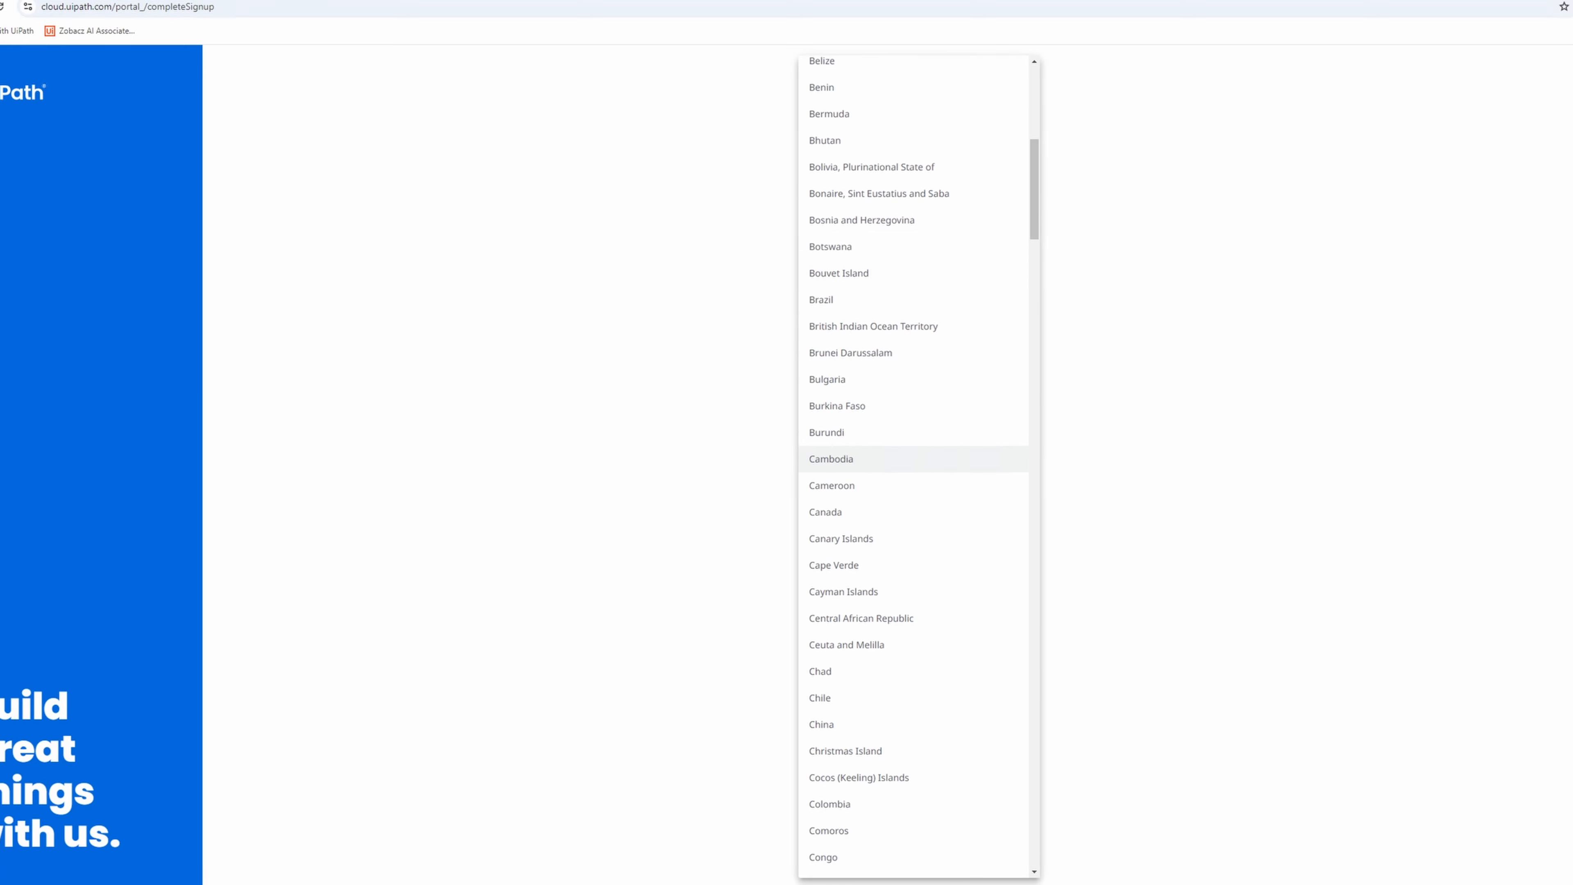
pyautogui.scroll(-15, 914, 471)
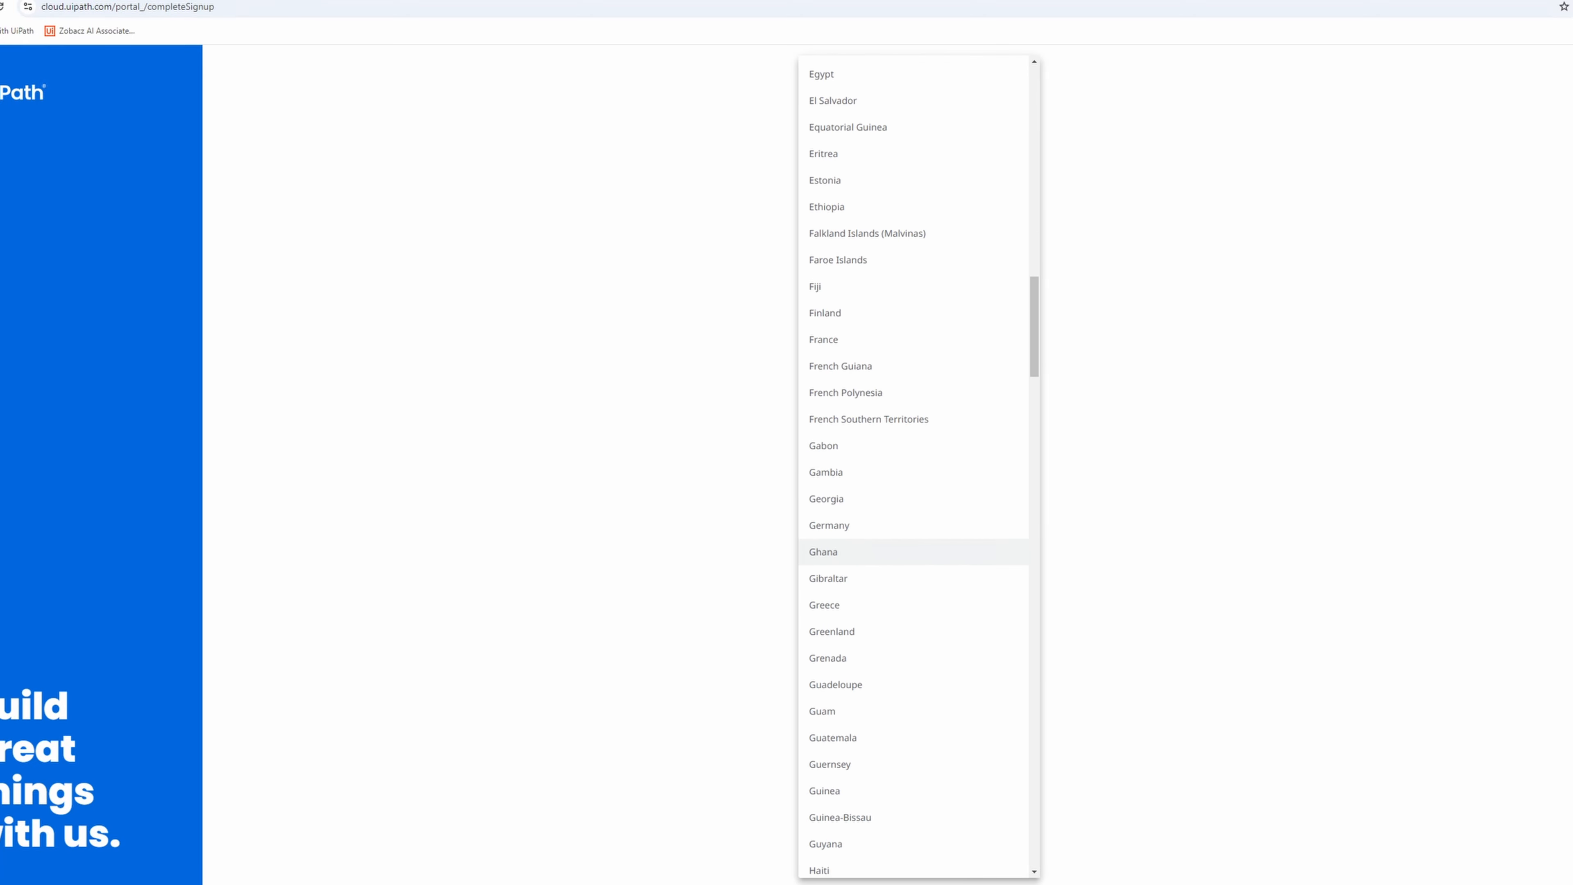
pyautogui.scroll(-20, 914, 620)
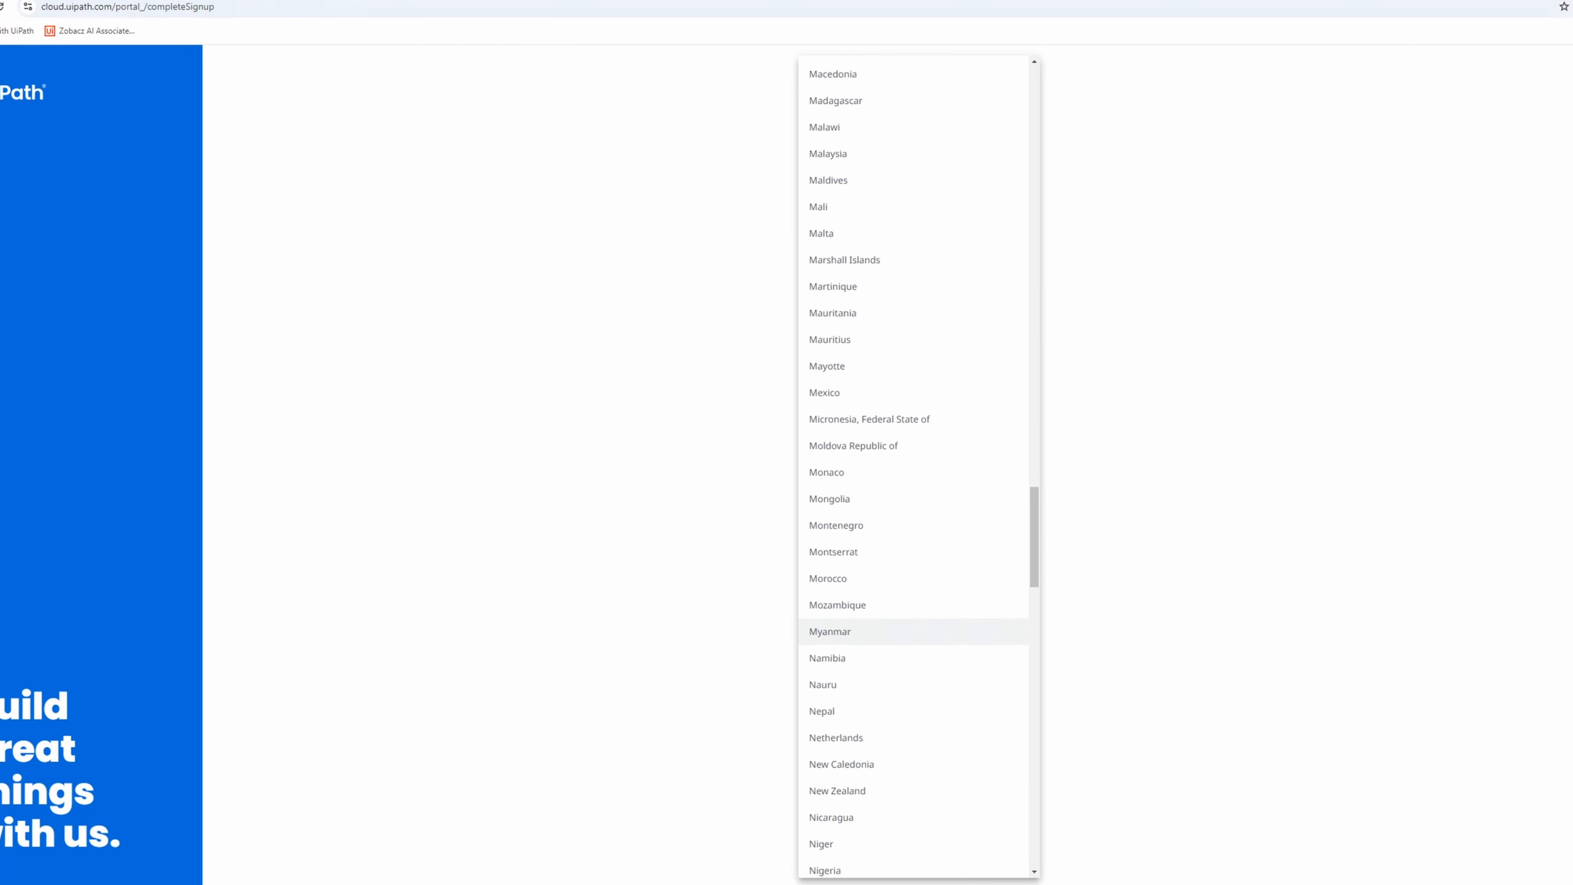
pyautogui.scroll(-6, 913, 631)
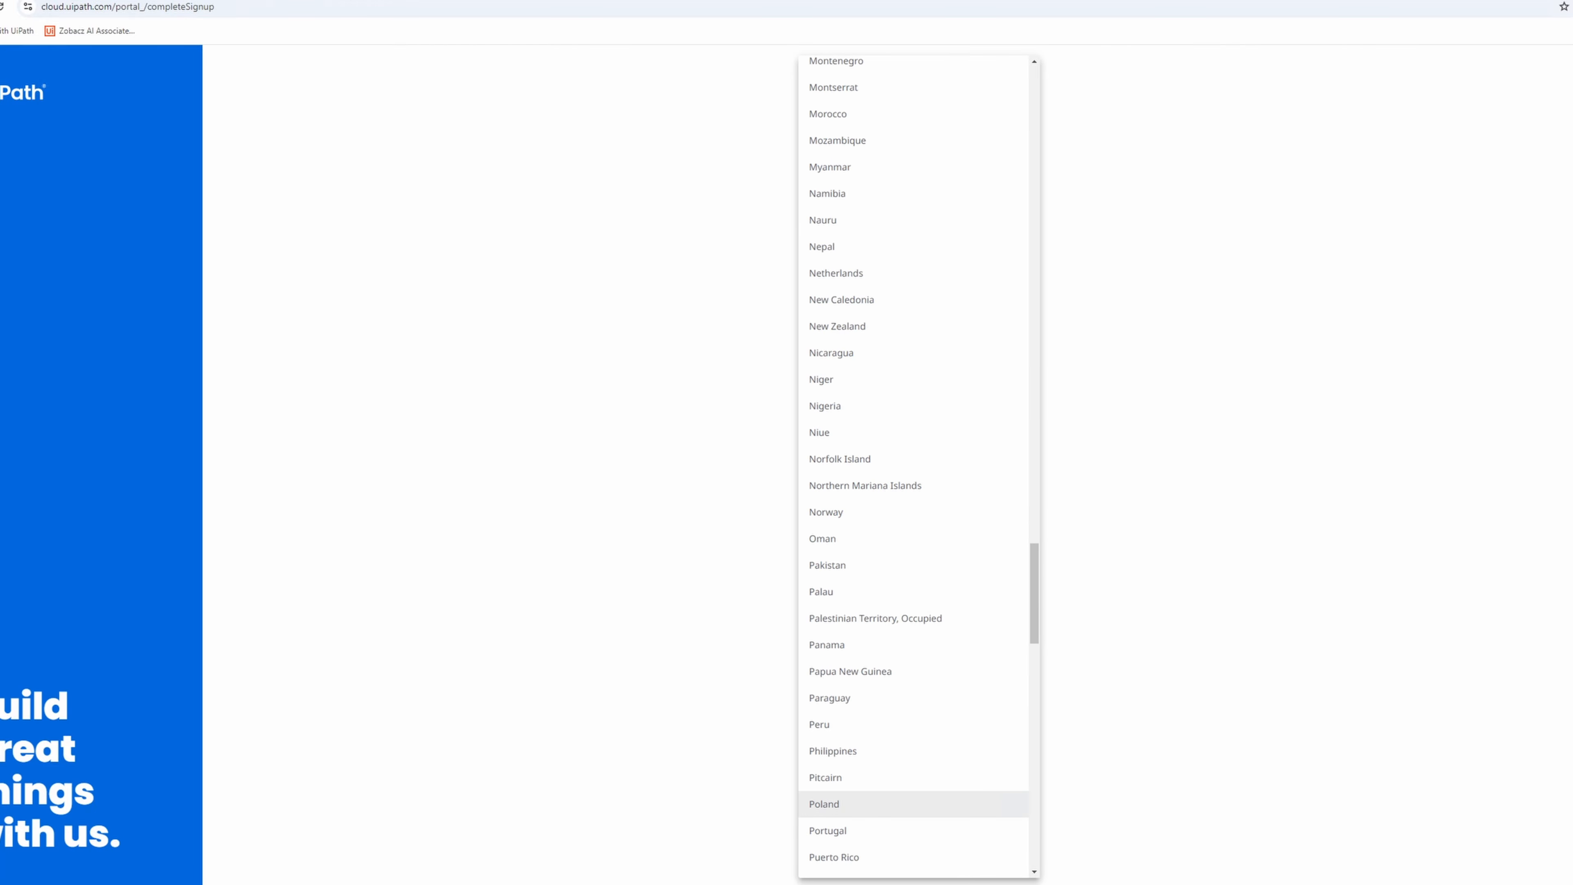
pyautogui.click(824, 804)
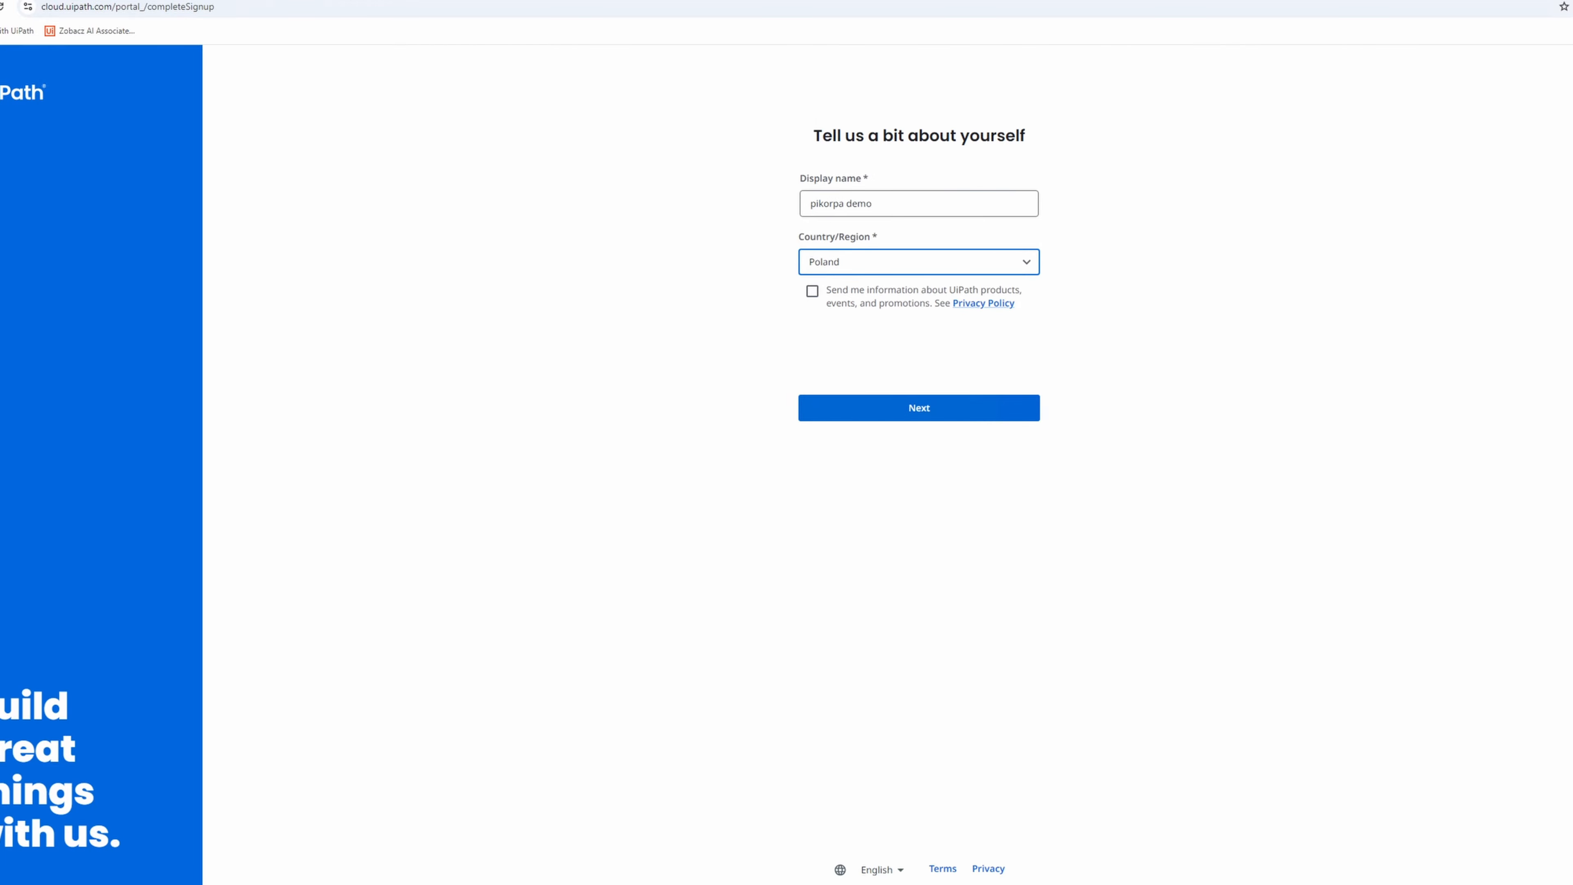
pyautogui.click(919, 408)
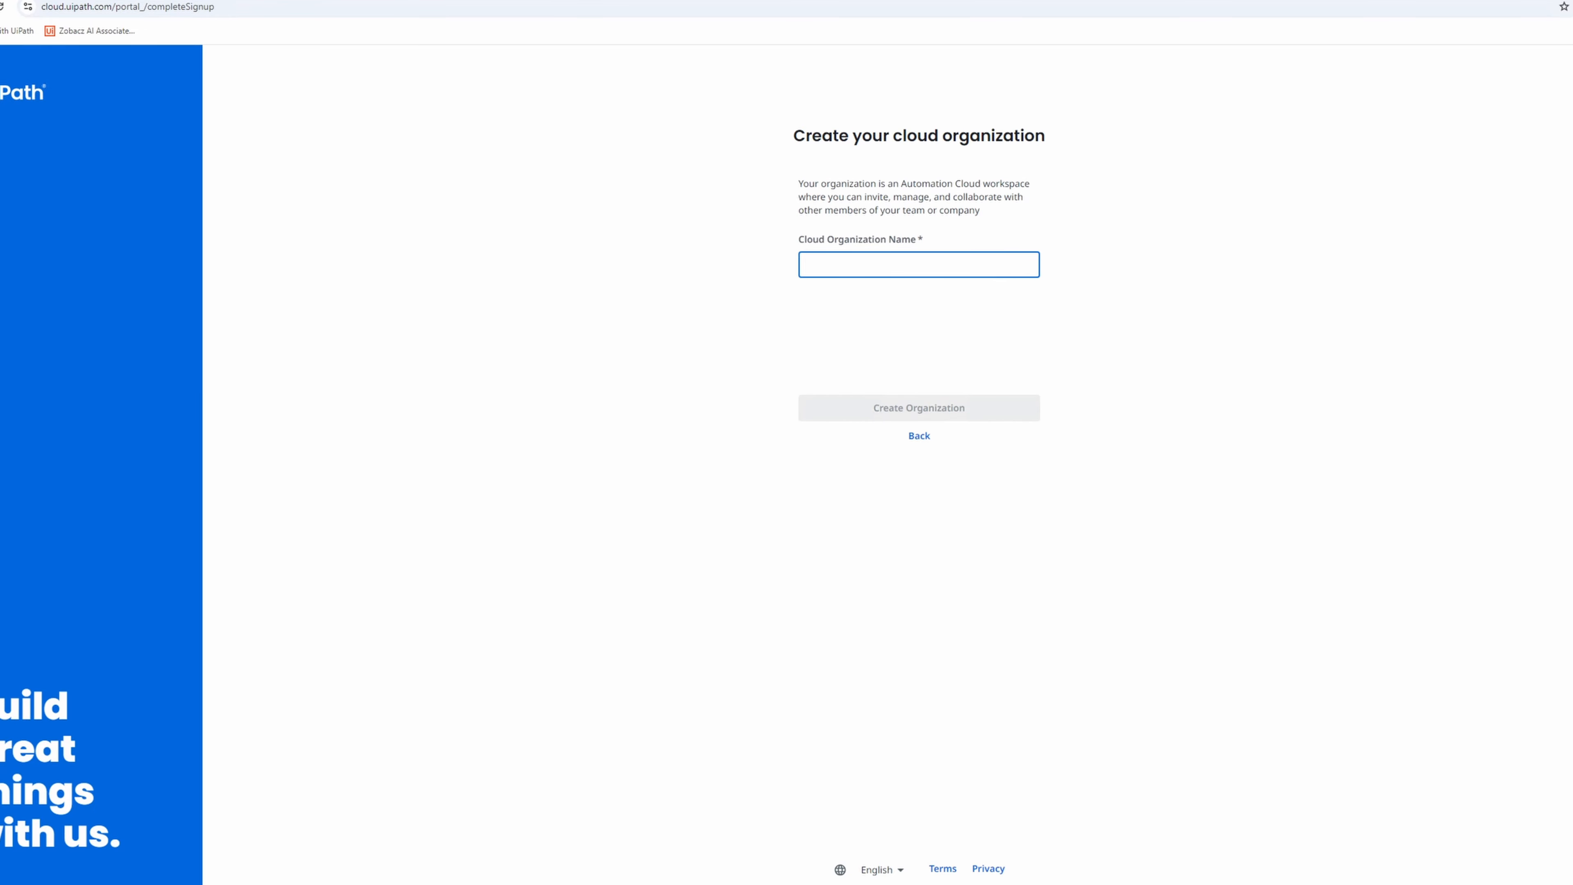
pyautogui.write('pik')
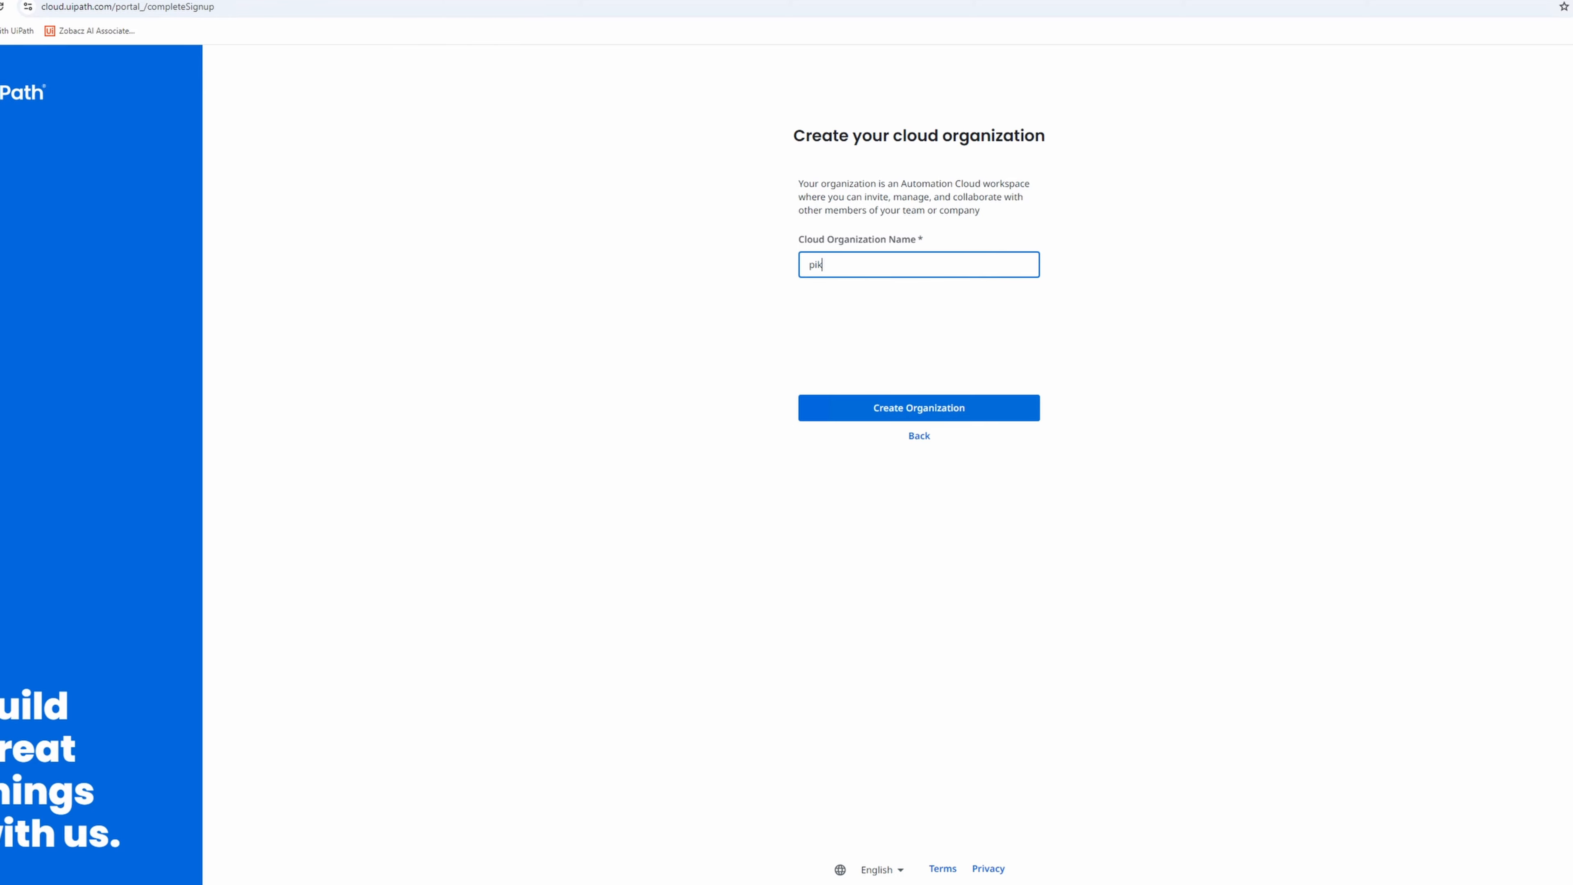
pyautogui.write('orpa_demo')
pyautogui.hotkey('ctrl', 'a')
pyautogui.press('End')
pyautogui.hotkey('shift', 'Left')
pyautogui.hotkey('shift', 'Left')
pyautogui.hotkey('shift', 'Left')
pyautogui.hotkey('shift', 'Left')
pyautogui.hotkey('shift', 'Home')
pyautogui.press('BackSpace')
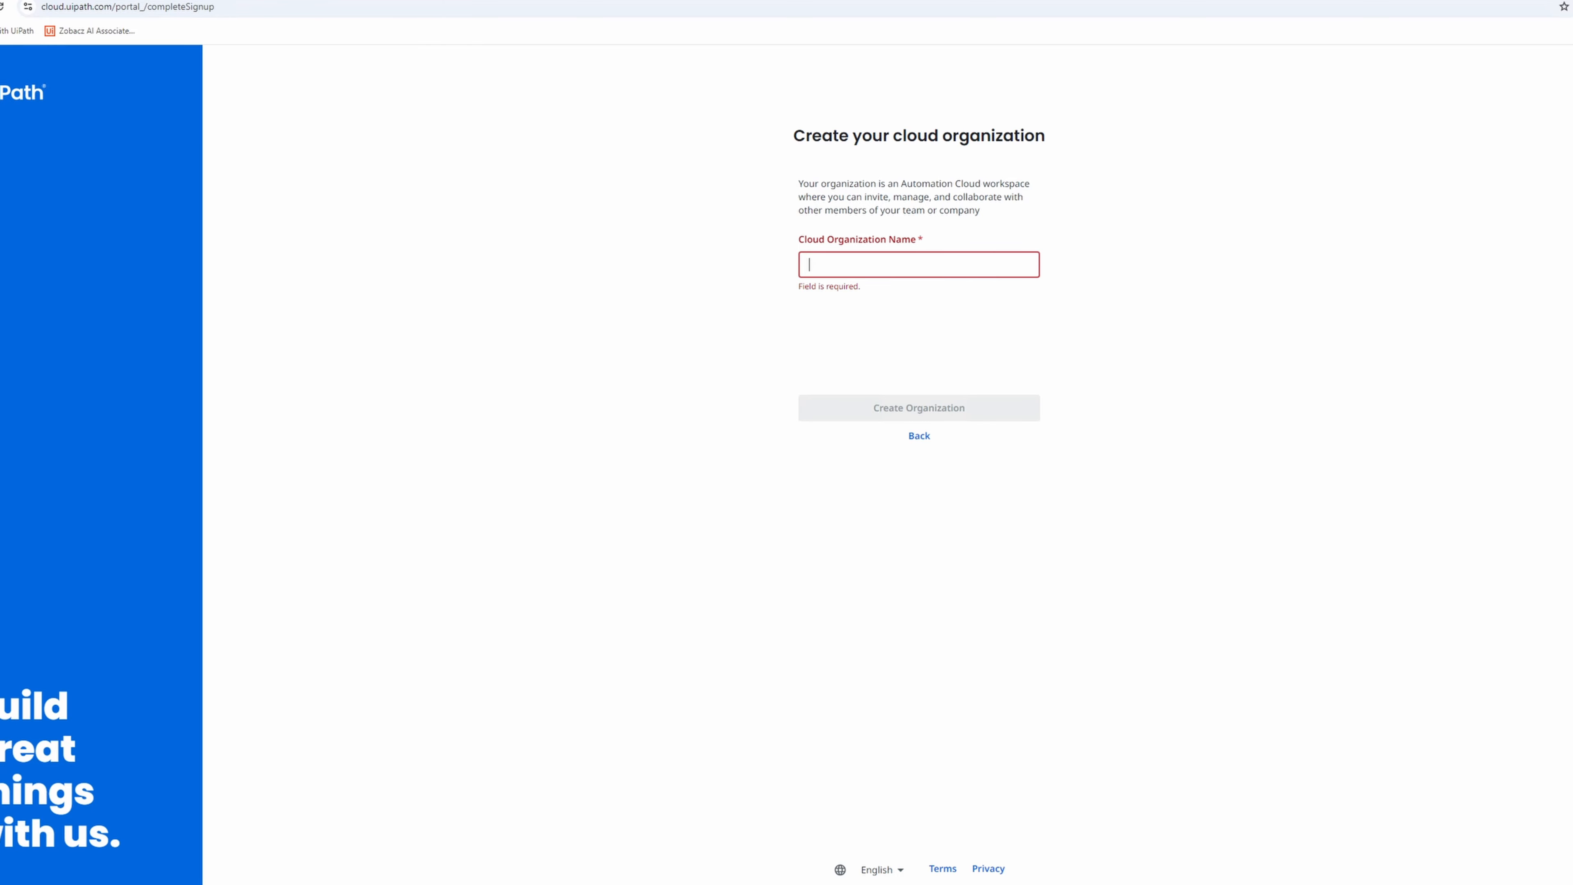
# - Create the cloud organization with the name pikorpa_yt
pyautogui.write('pikor')
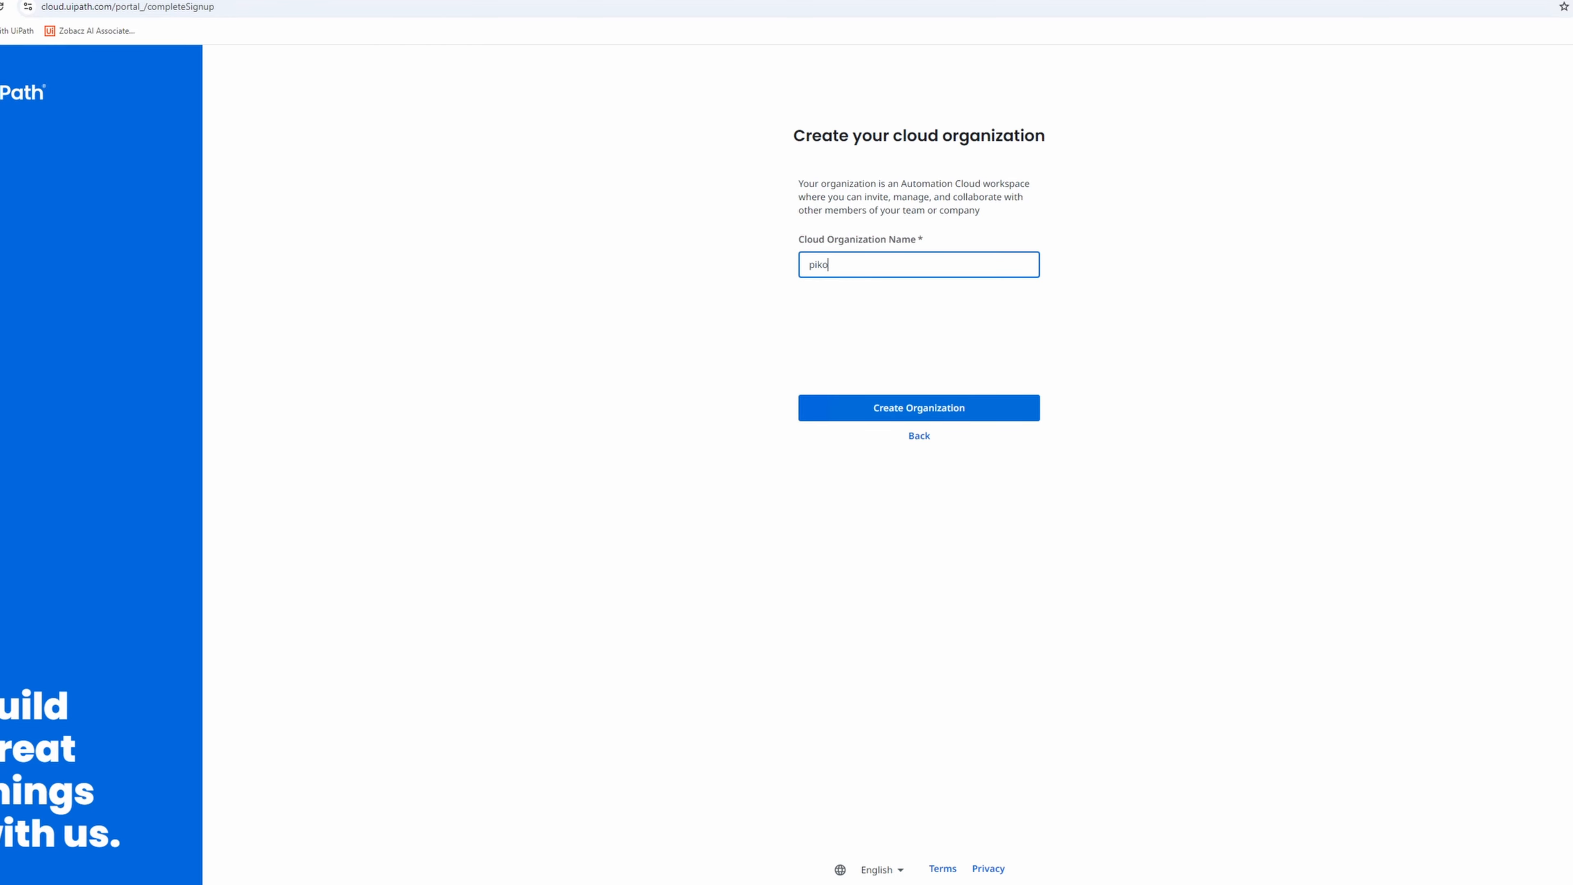
pyautogui.write('pa_yt')
pyautogui.press('Return')
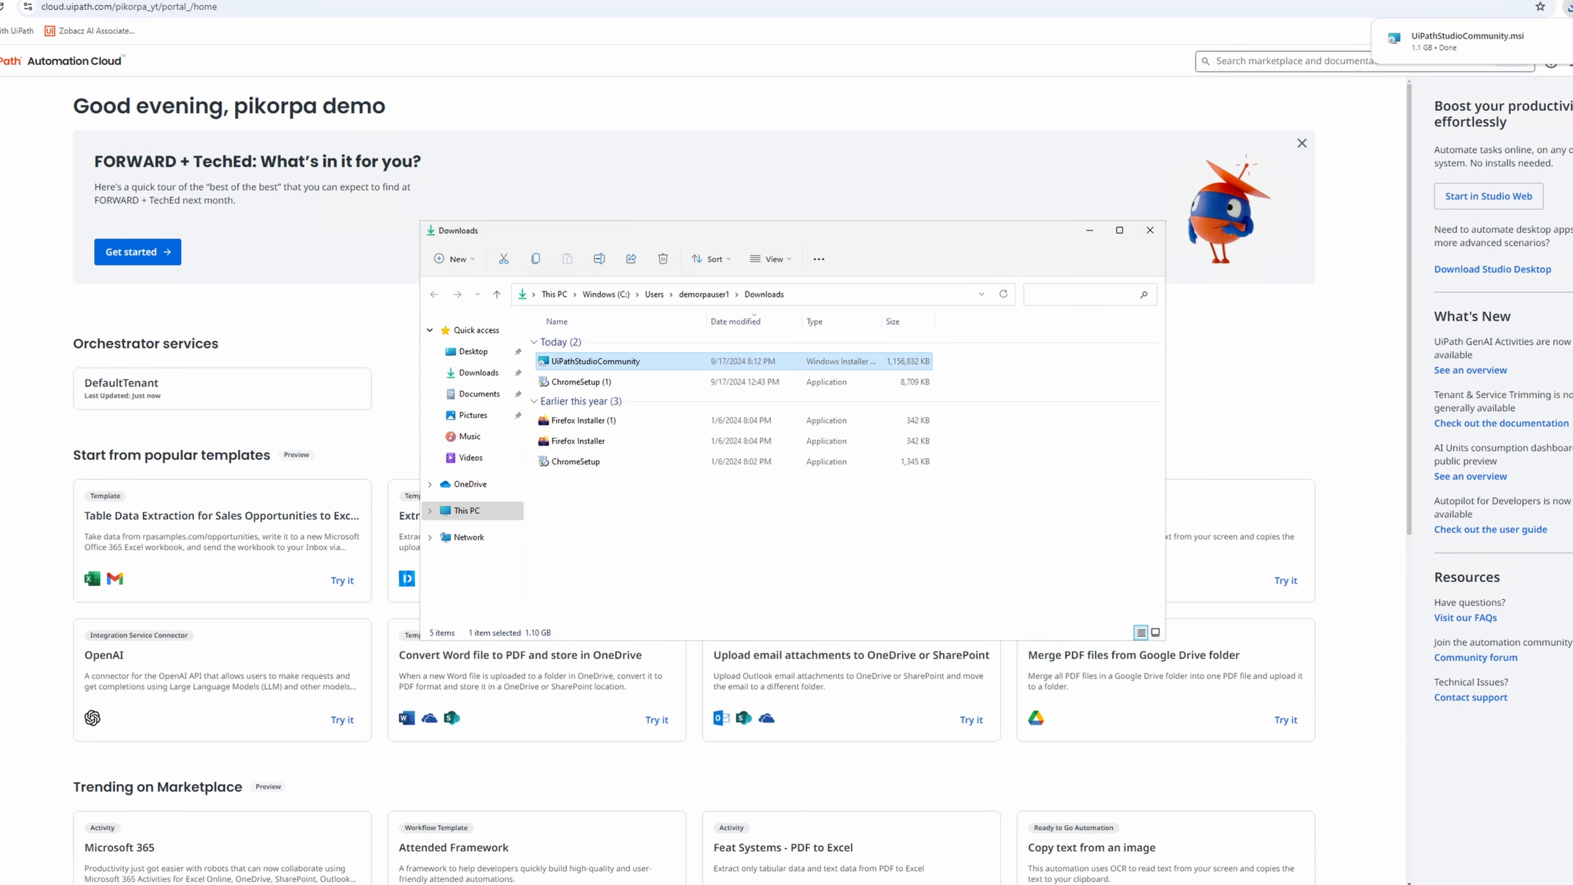
# - Run the downloaded UiPathStudioCommunity installer, accept the license agreement and proceed with the Custom setup
pyautogui.press('Return')
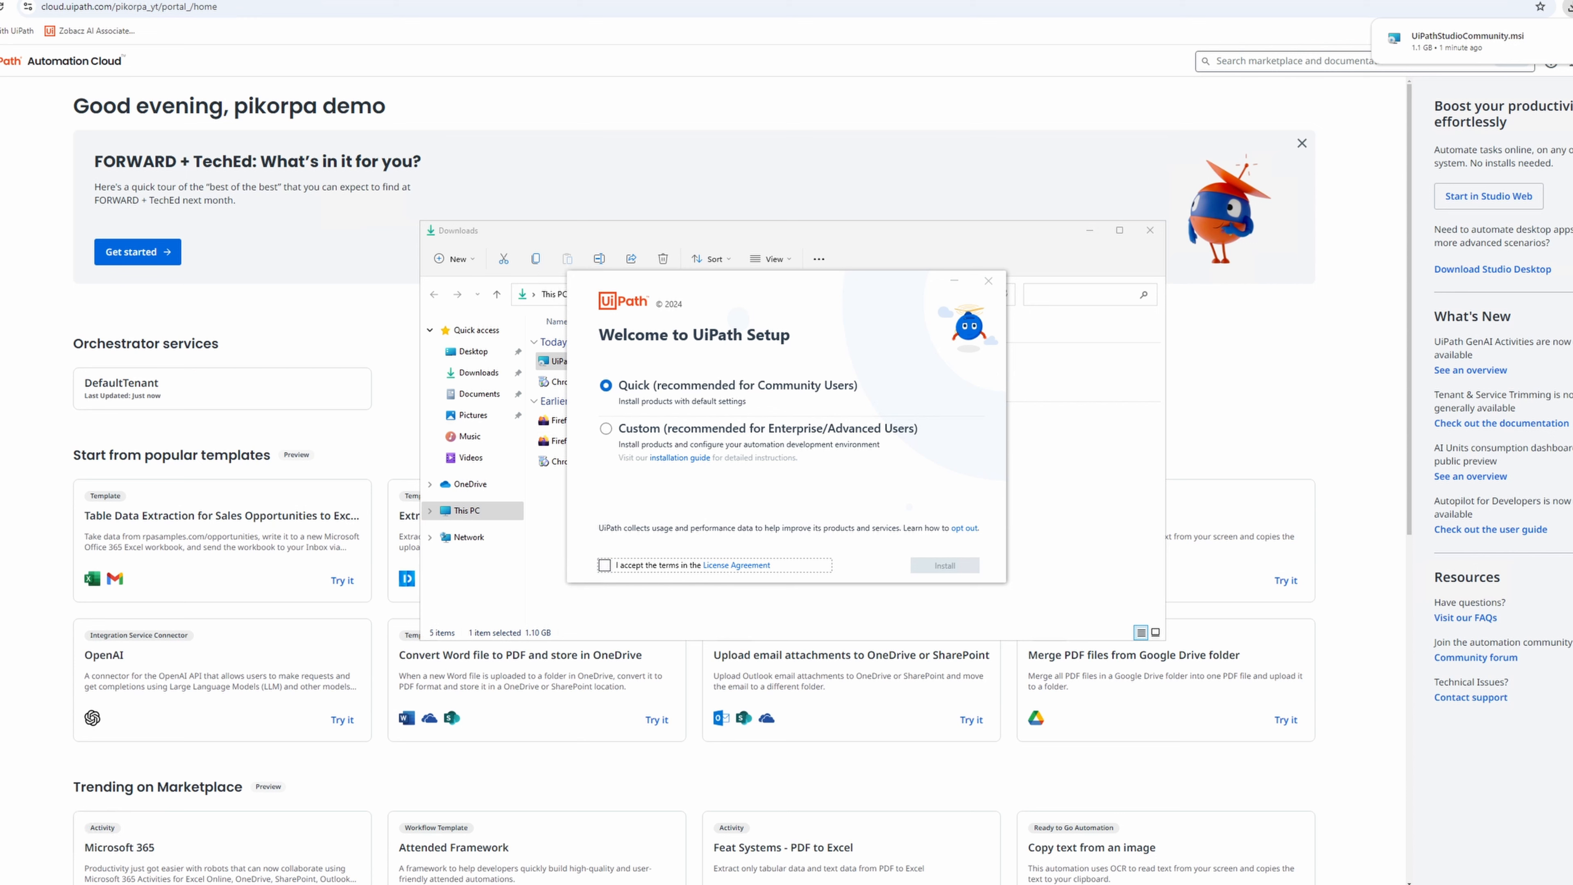
pyautogui.click(605, 565)
pyautogui.click(680, 429)
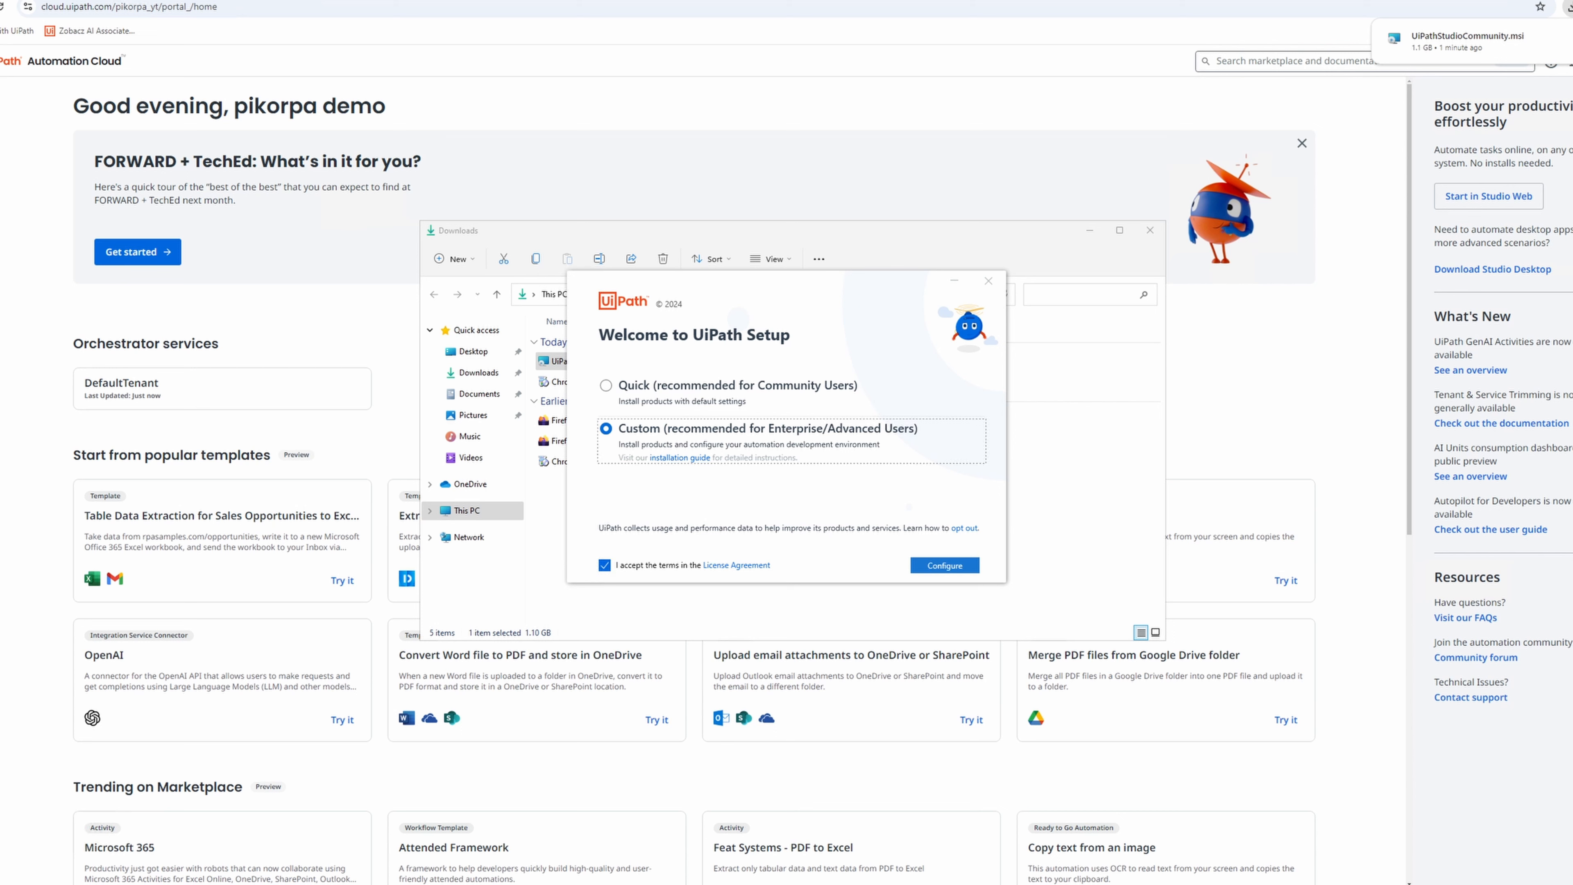
pyautogui.click(945, 565)
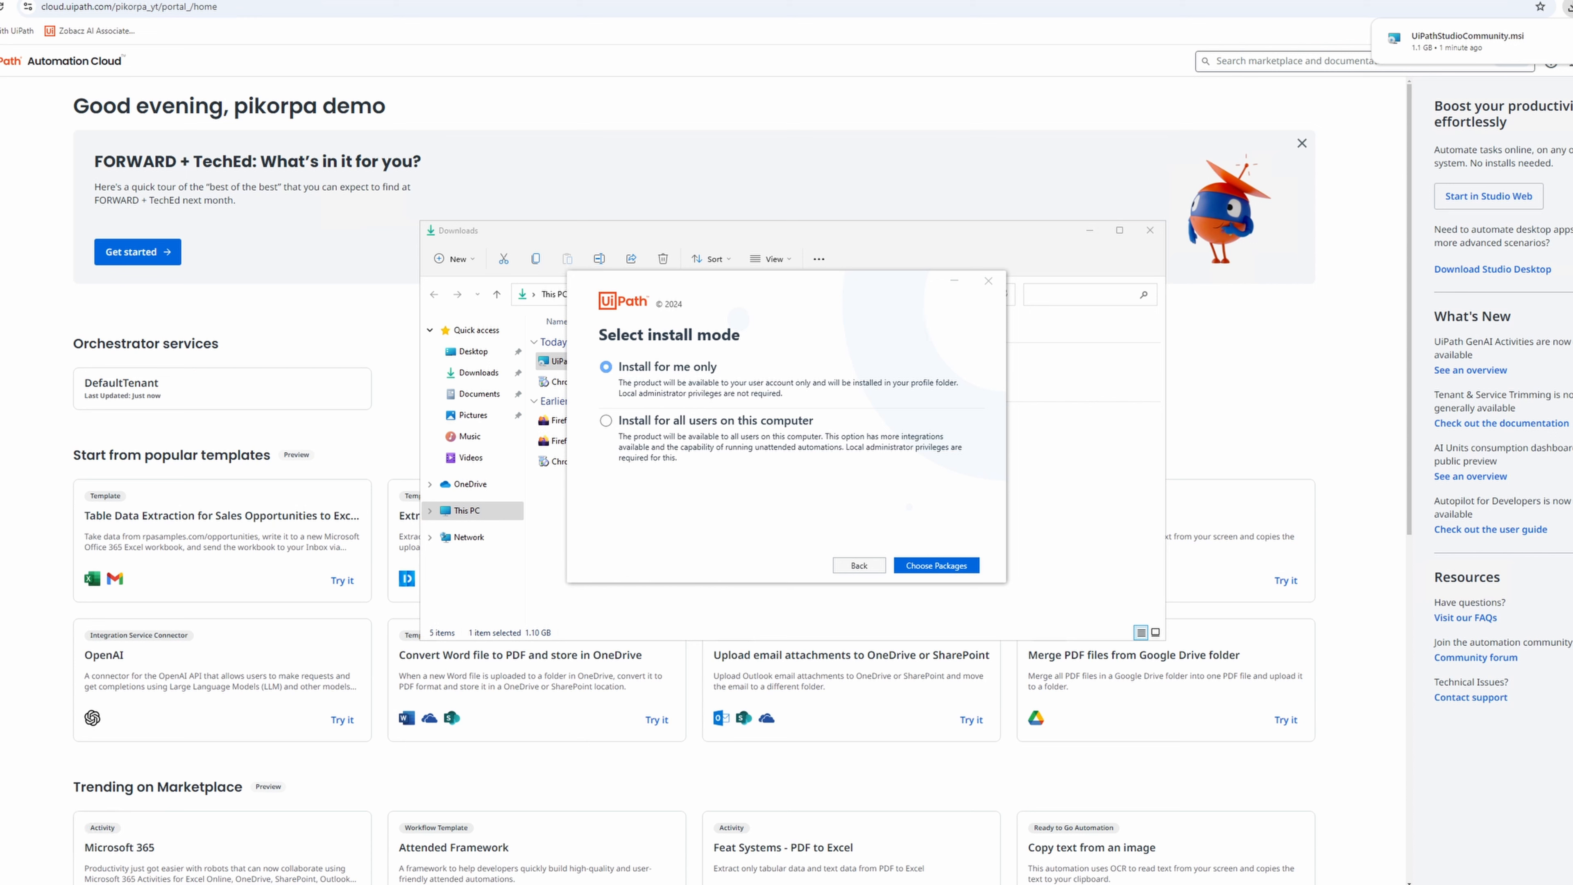
# - Install the Automation Developer package using the "Install for me only" mode
pyautogui.click(937, 565)
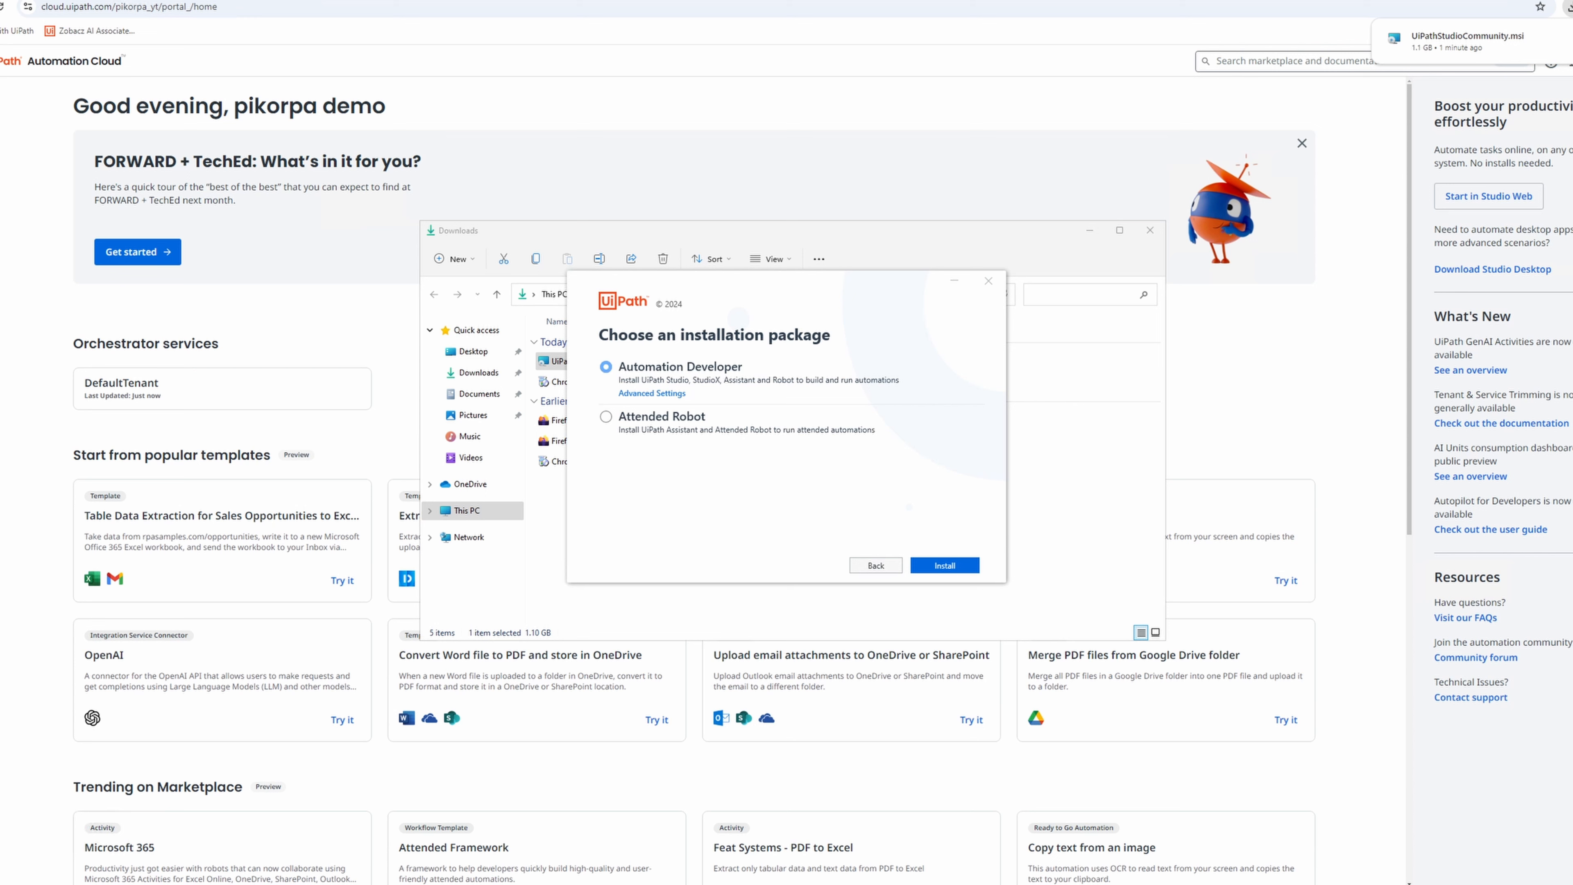
pyautogui.click(606, 367)
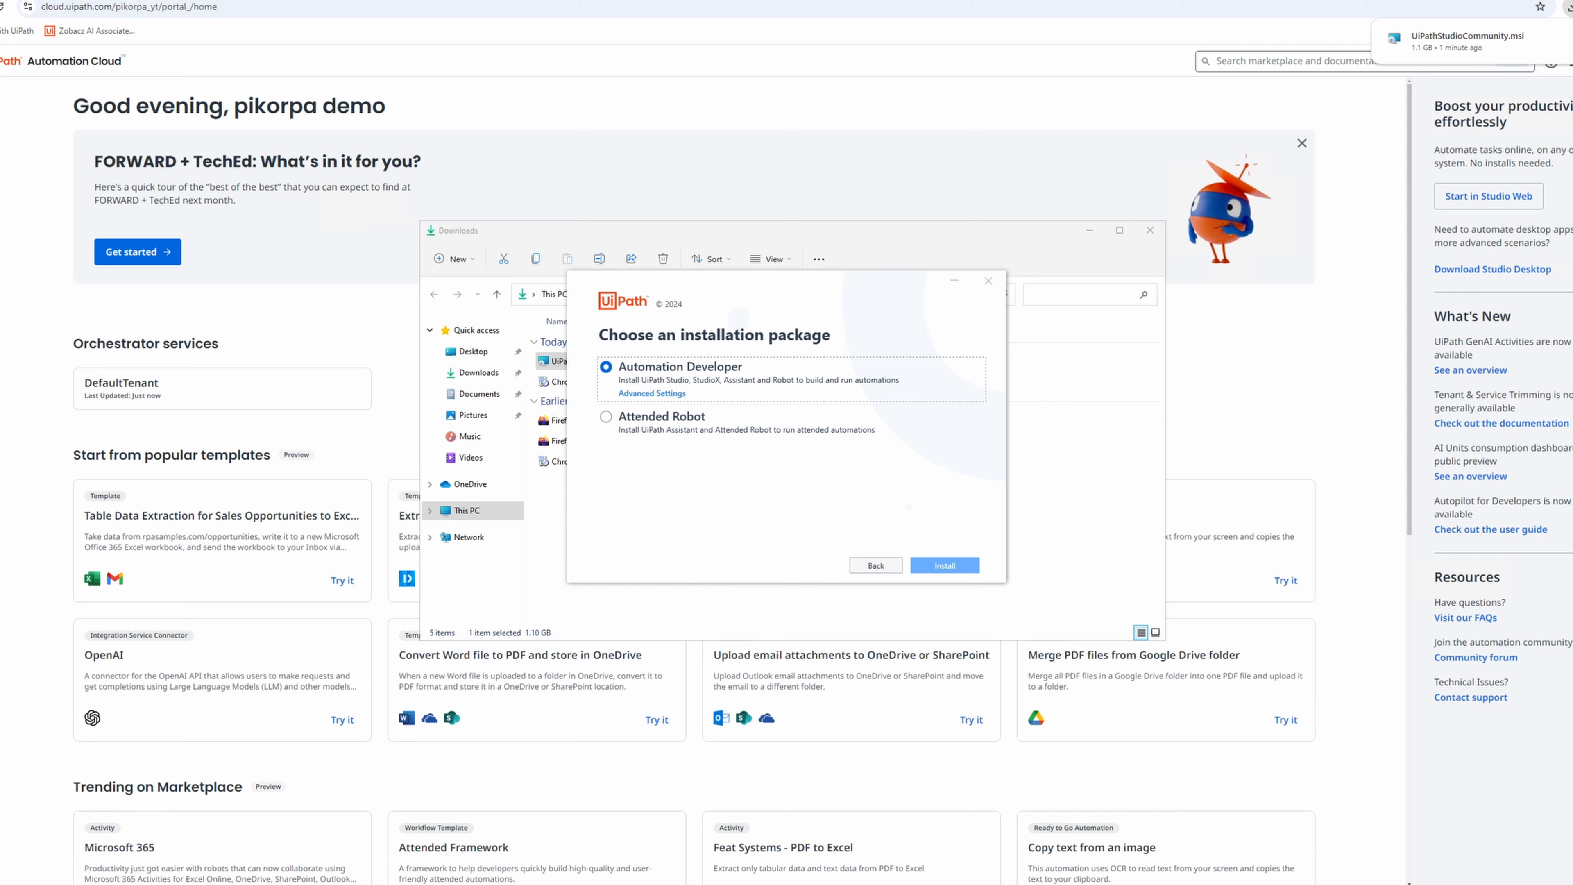
pyautogui.click(945, 565)
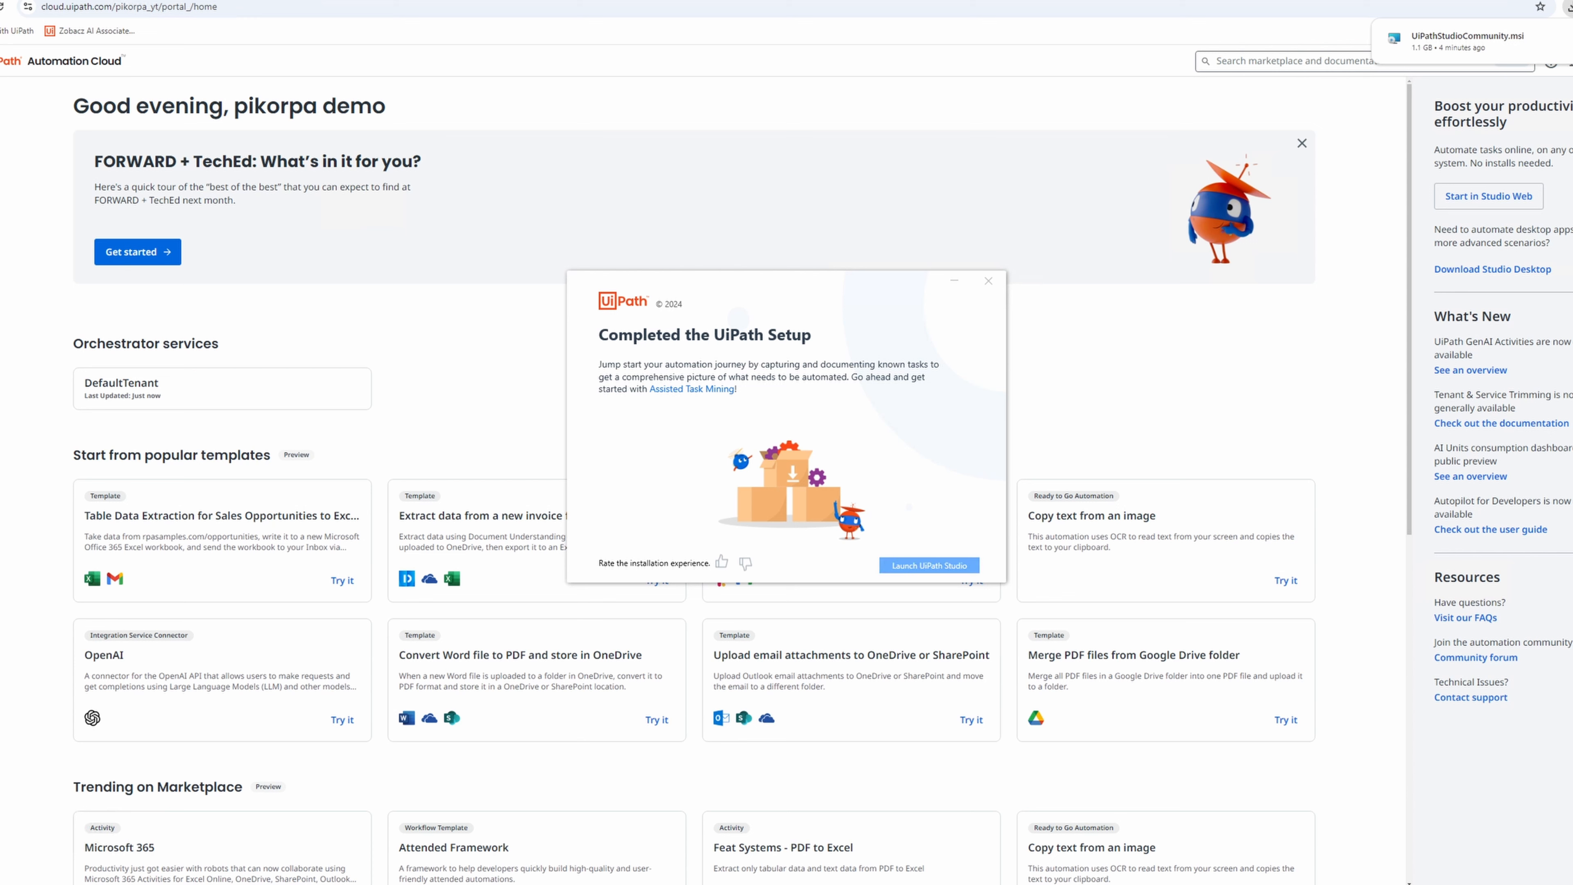
# - Launch UiPath Studio from the finished setup and start its sign-in through Google Chrome
pyautogui.click(929, 565)
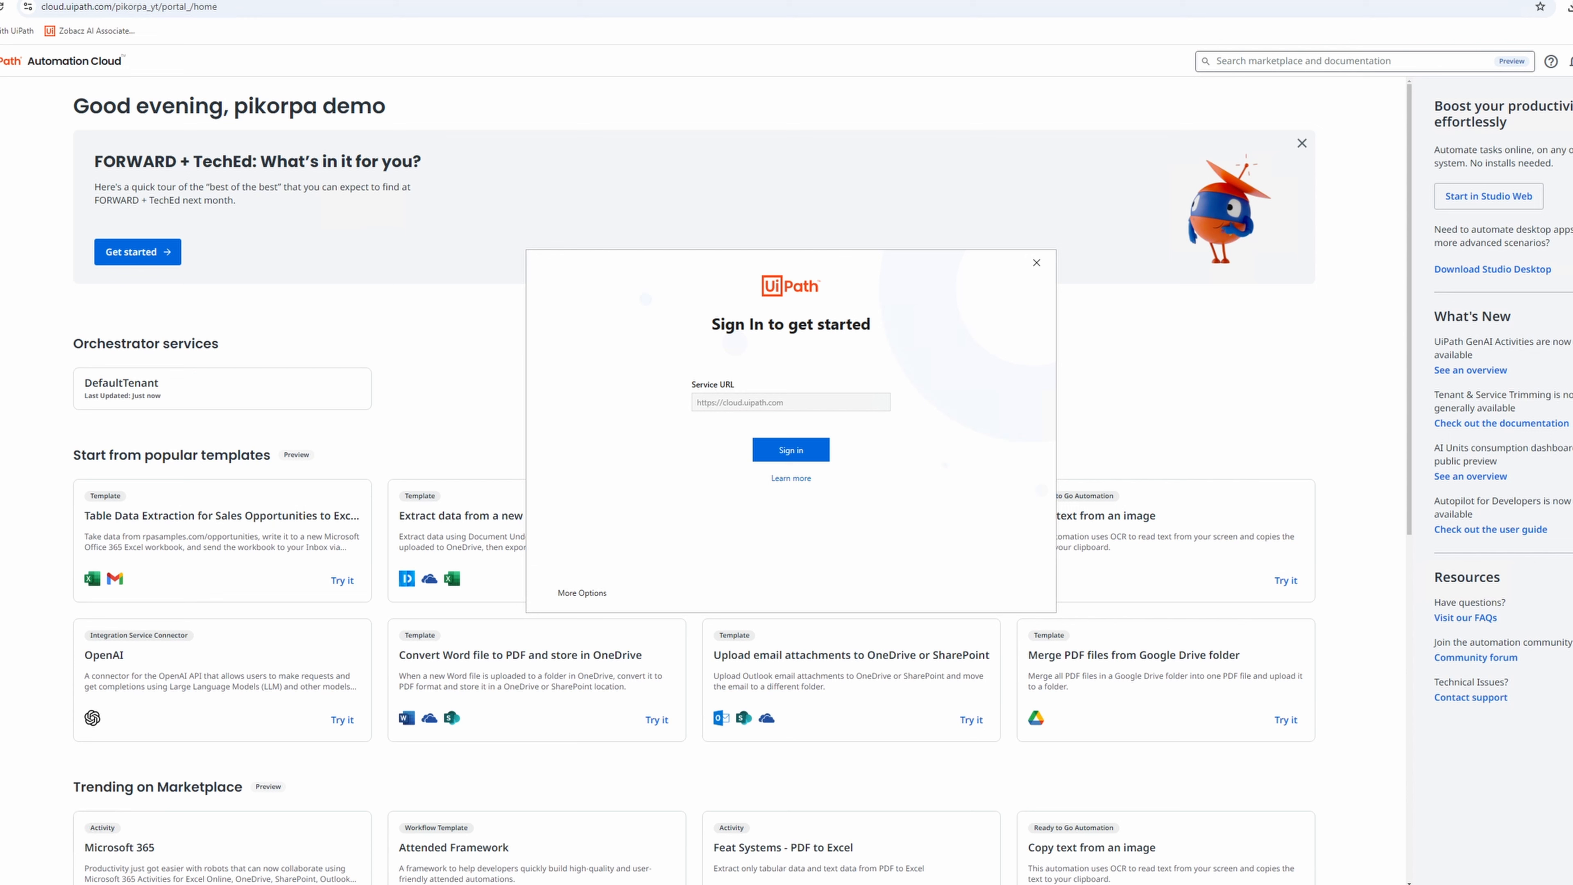
pyautogui.click(791, 450)
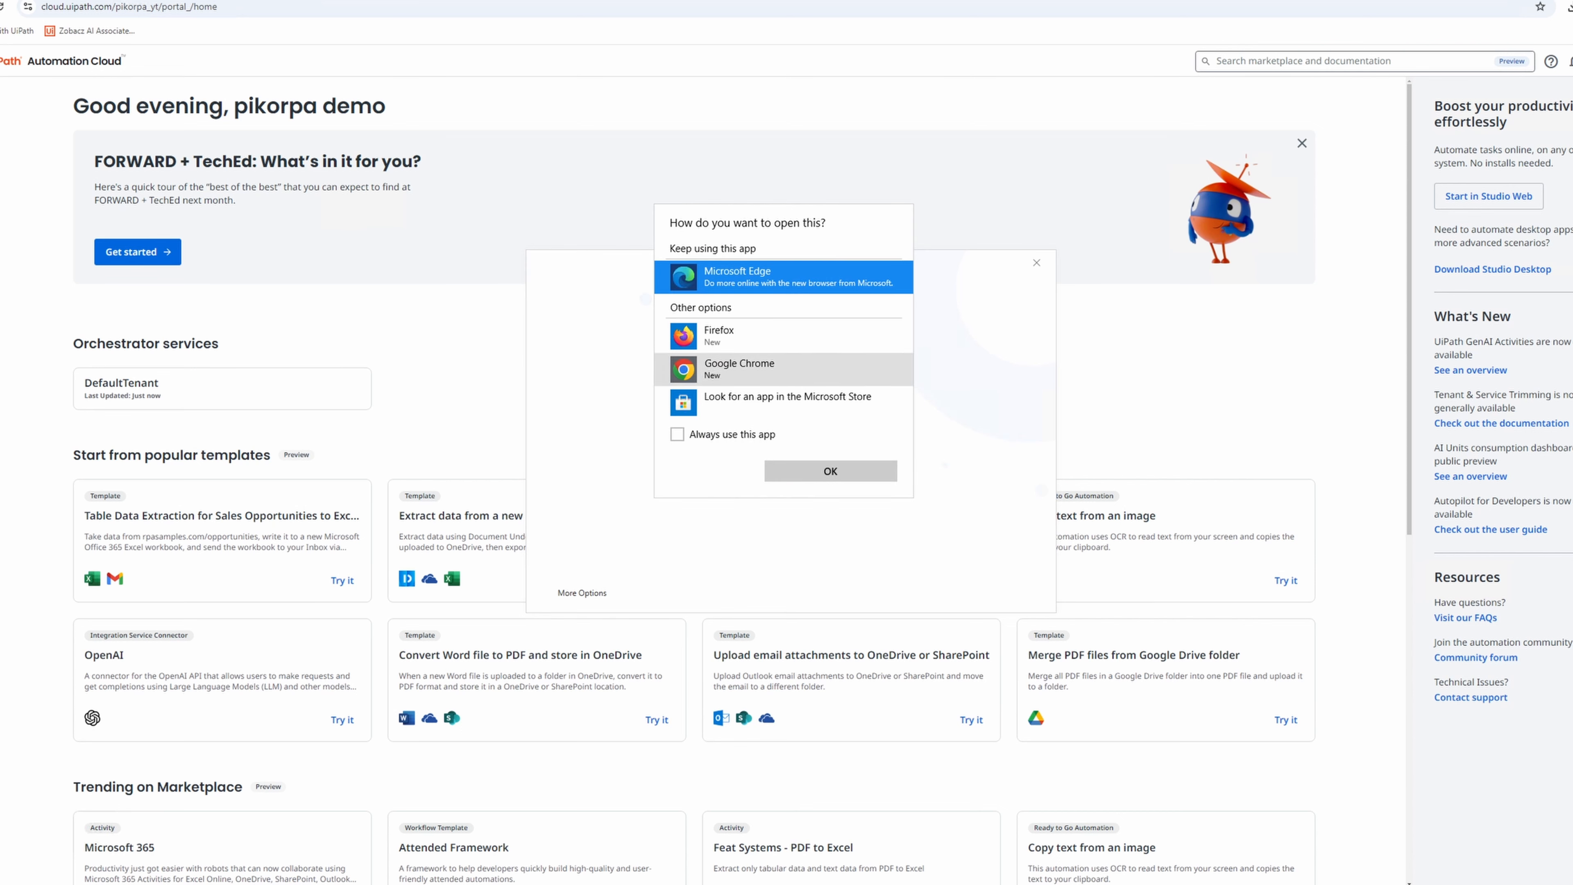
pyautogui.click(737, 370)
pyautogui.click(830, 471)
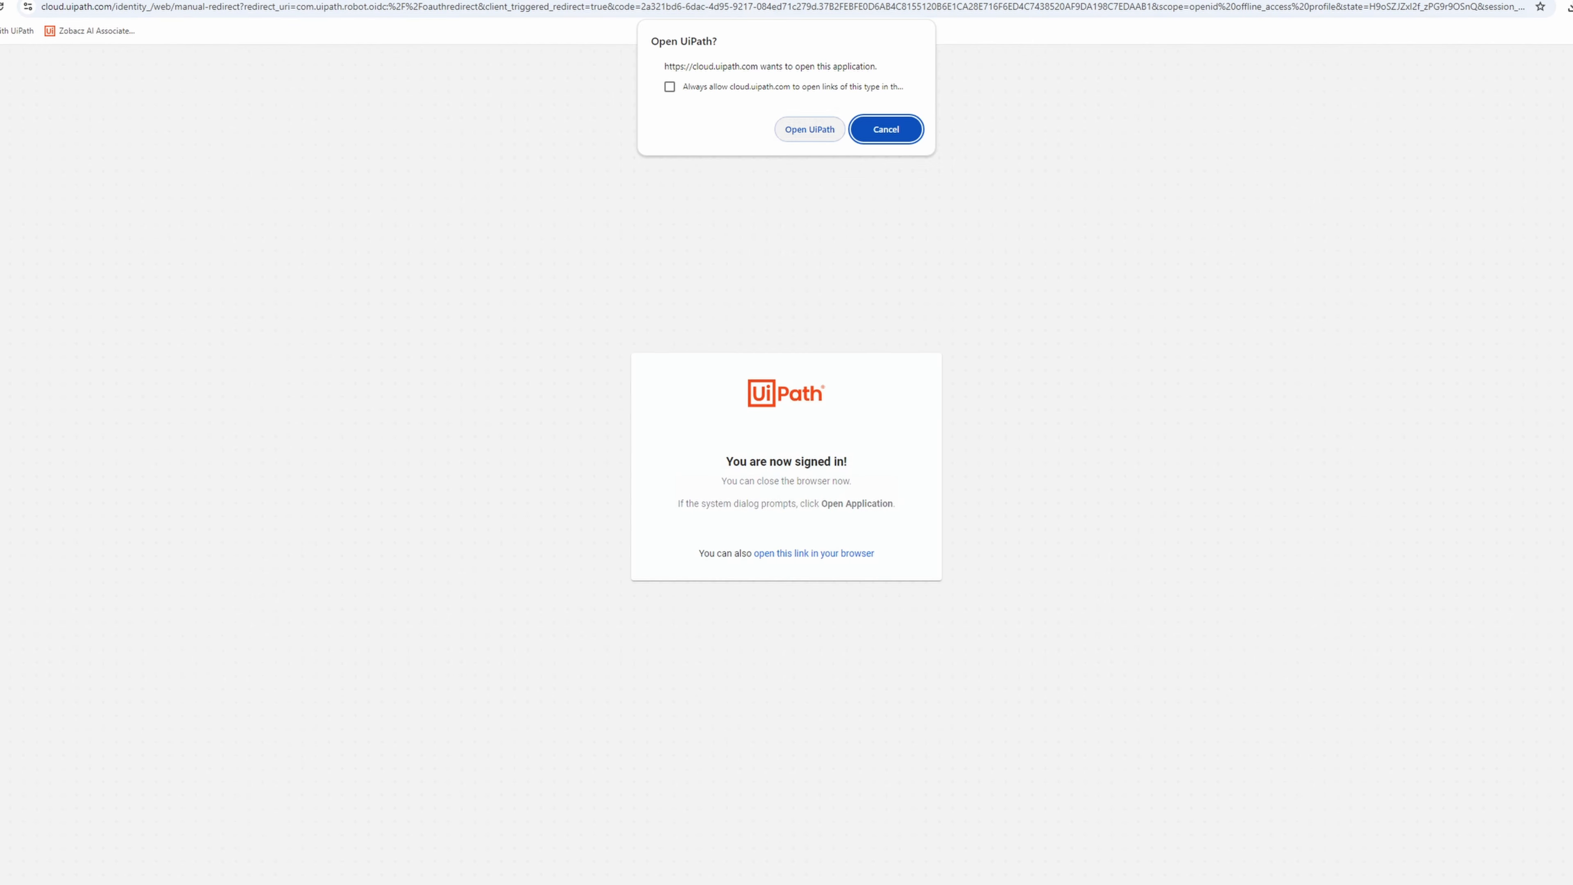
# - Allow the browser to open the UiPath application and choose the UiPath Studio profile
pyautogui.click(670, 87)
pyautogui.click(670, 87)
pyautogui.click(669, 87)
pyautogui.click(809, 129)
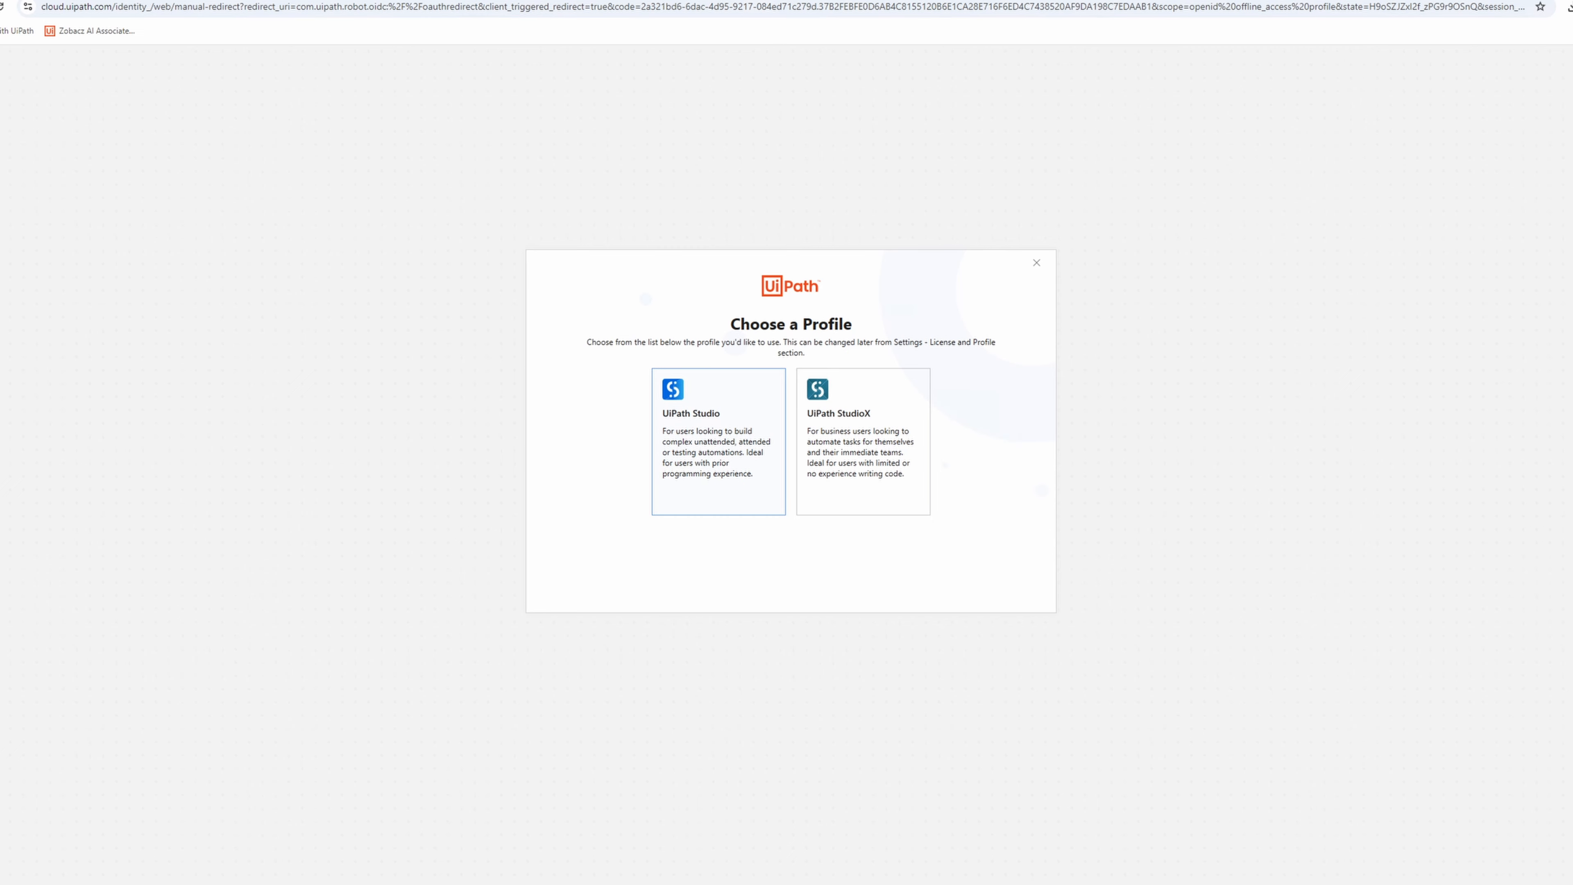
pyautogui.click(697, 484)
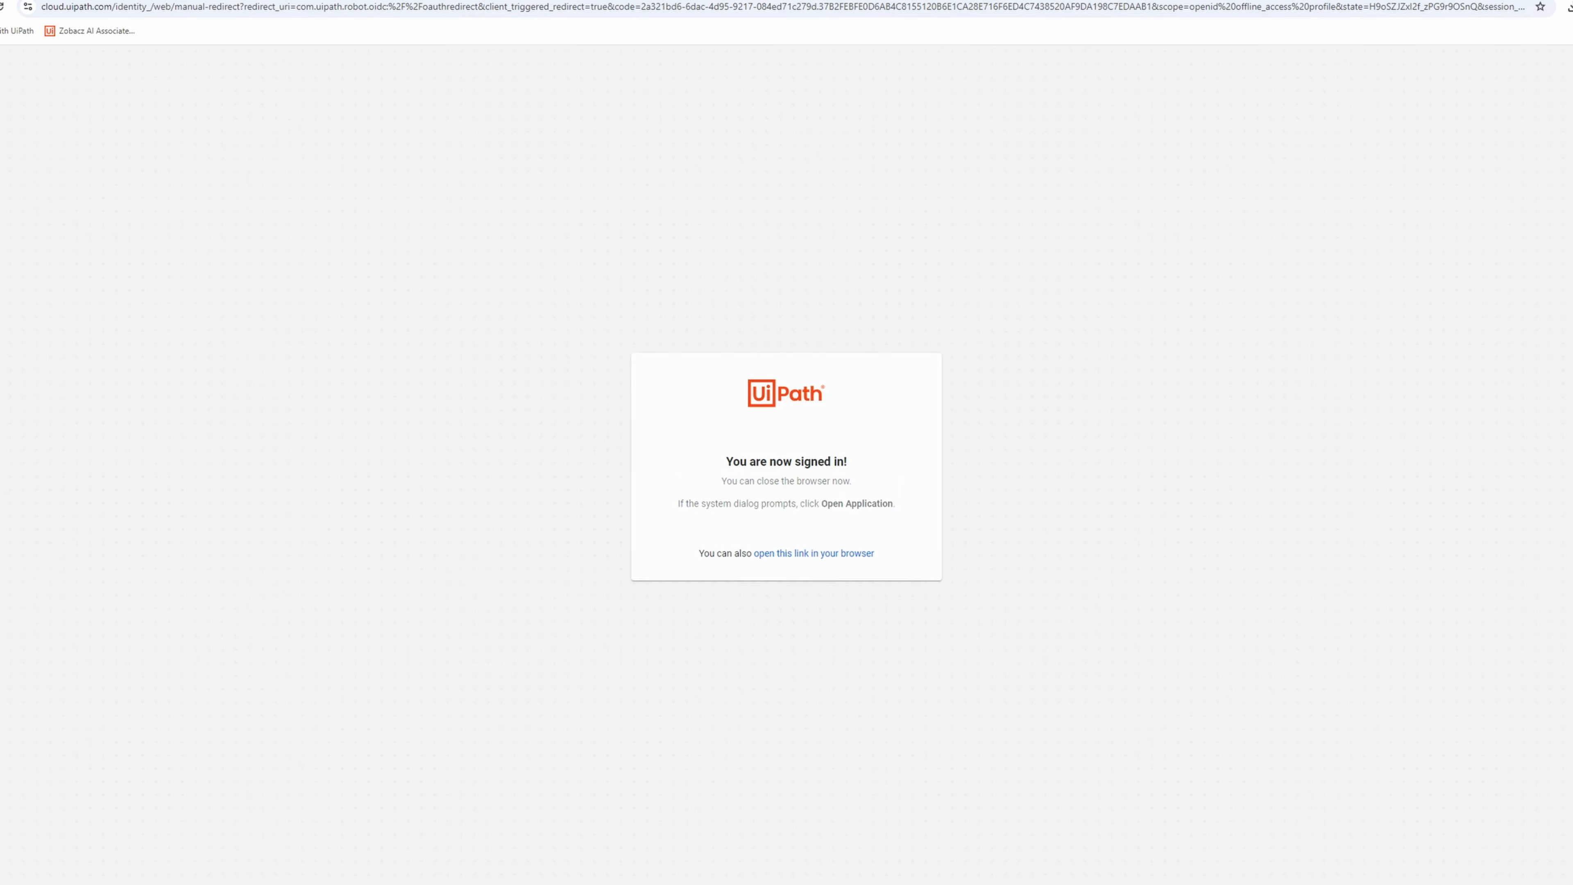